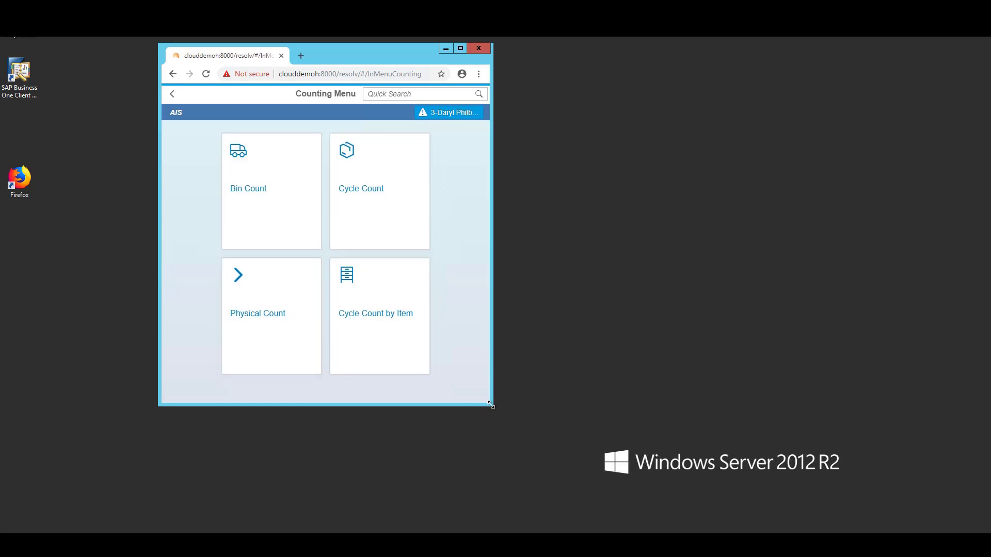
Shrink the Counting Menu window to a narrow portrait size and maximize it
{"action": "left_click_drag", "start_coordinate": [491, 406], "coordinate": [243, 442]}
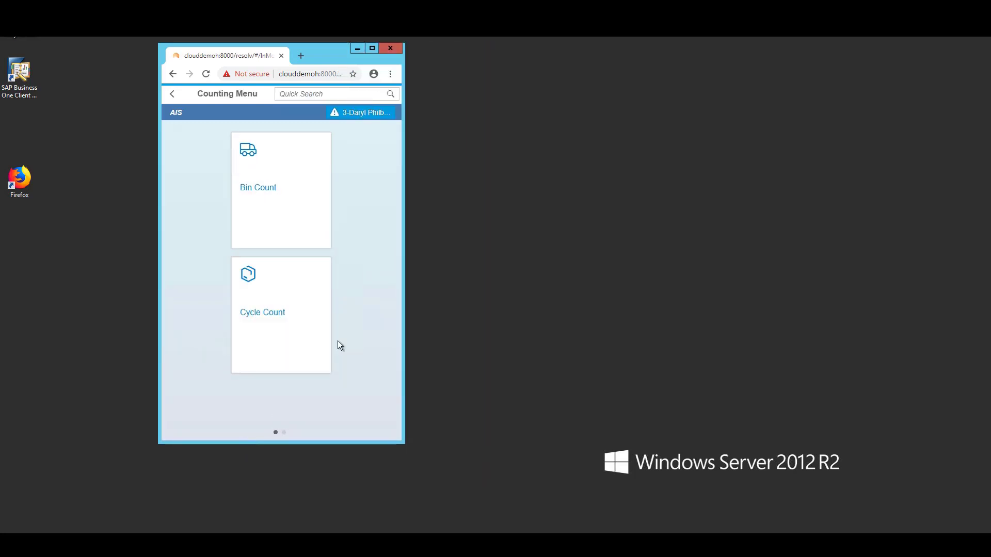
{"action": "left_click", "coordinate": [373, 49]}
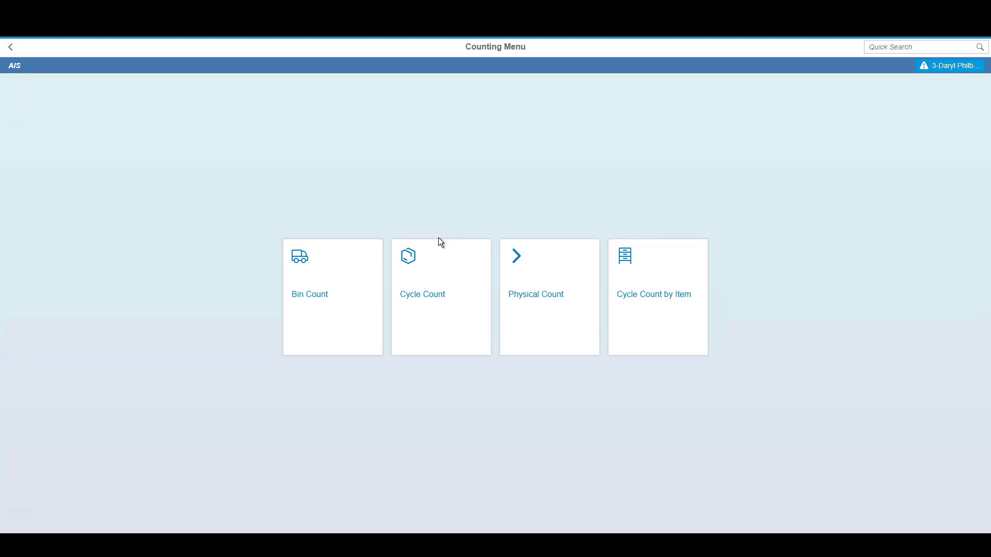
Start a Bin Count in warehouse 05 for bin 05-A1-010-L1-004 and add a line for item 107790
{"action": "left_click", "coordinate": [334, 303]}
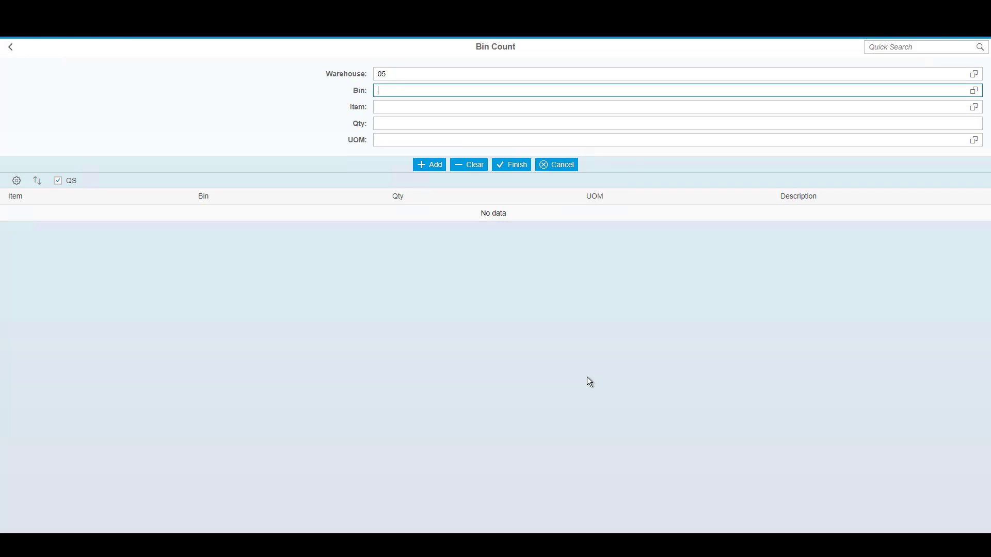
{"action": "type", "text": "05-A1-010-L1-004"}
{"action": "key", "text": "Return"}
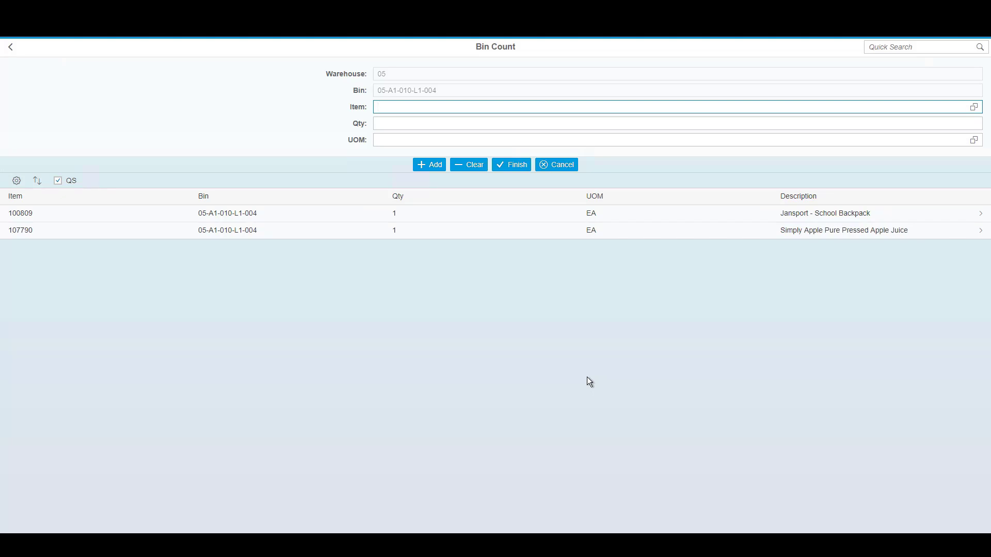
{"action": "type", "text": "107790"}
{"action": "key", "text": "Return"}
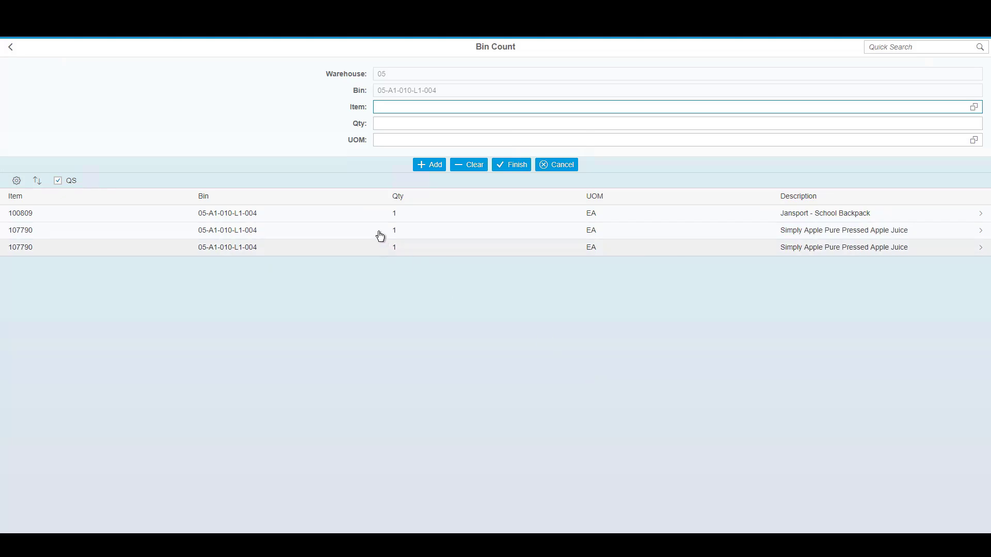
Set the counted quantity of item 100809 to 6 and finish the bin count
{"action": "left_click", "coordinate": [414, 217]}
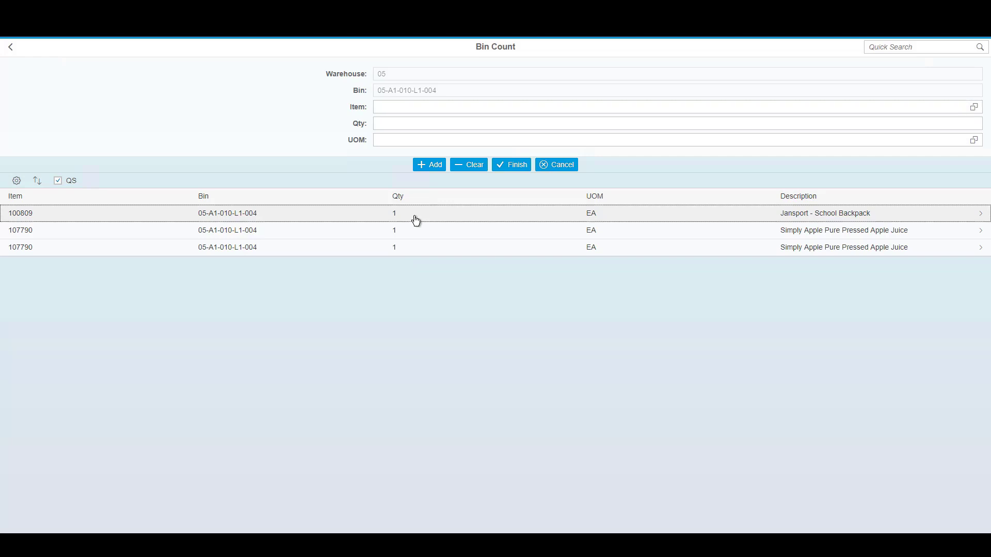
{"action": "left_click", "coordinate": [452, 144]}
{"action": "left_click", "coordinate": [545, 311]}
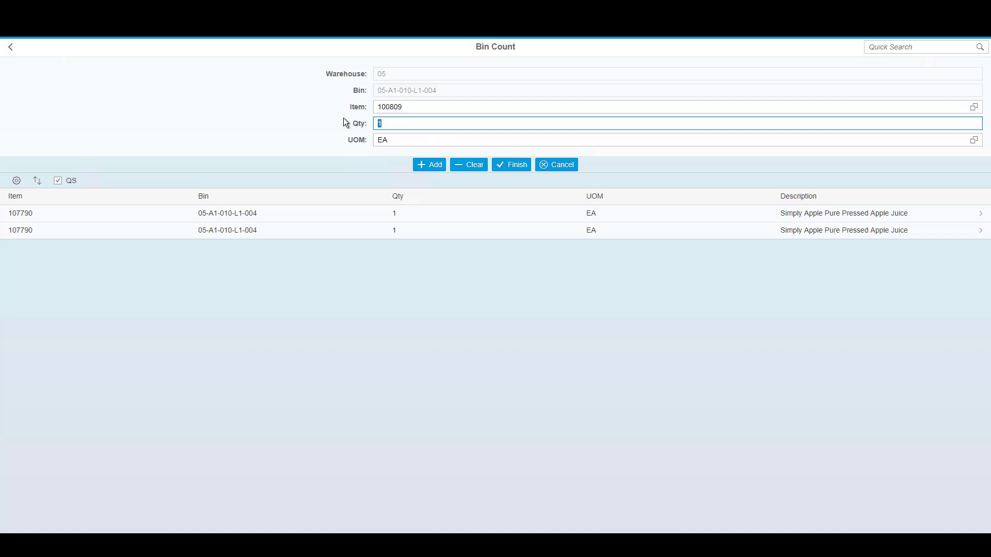
{"action": "type", "text": "6"}
{"action": "key", "text": "Return"}
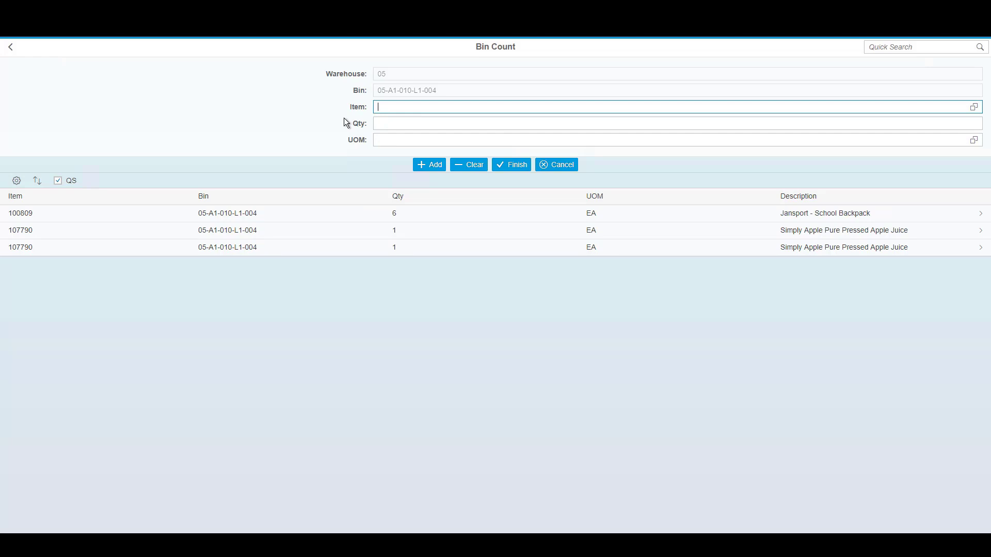
{"action": "left_click", "coordinate": [505, 167]}
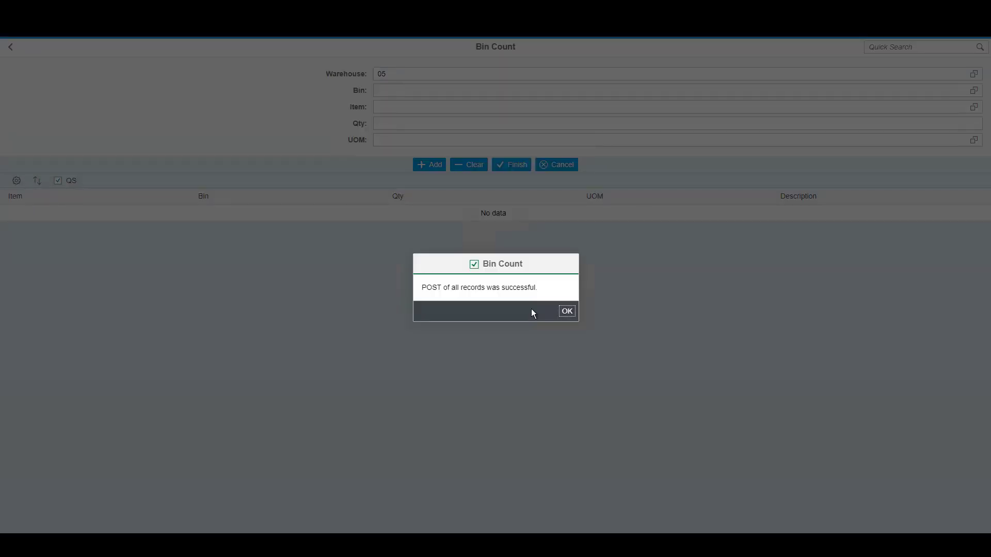
{"action": "key", "text": "Return"}
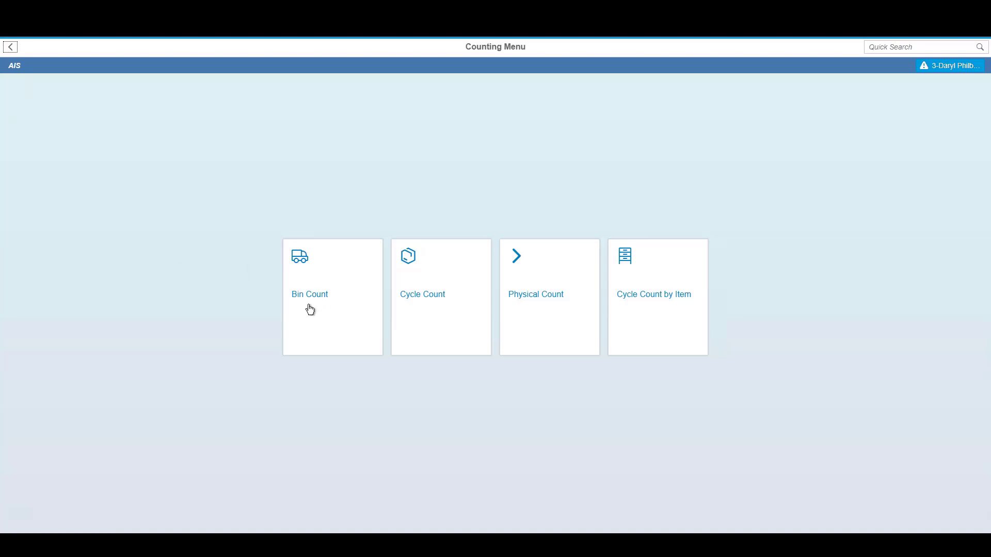
Start a Cycle Count in warehouse 05 for bin 05-A1-010-L1-001 and open the item lookup
{"action": "left_click", "coordinate": [437, 311]}
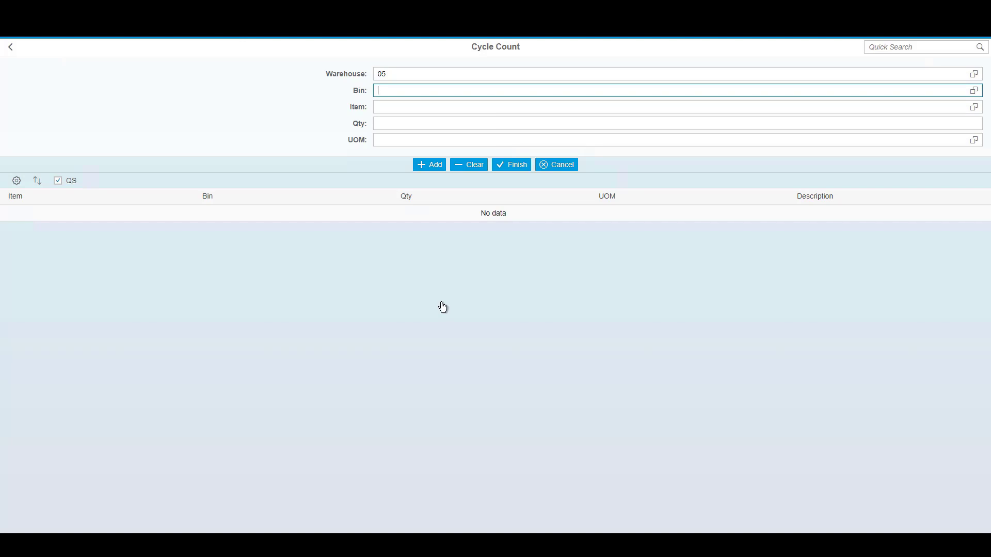
{"action": "type", "text": "05-A1-010-L1-001"}
{"action": "key", "text": "Return"}
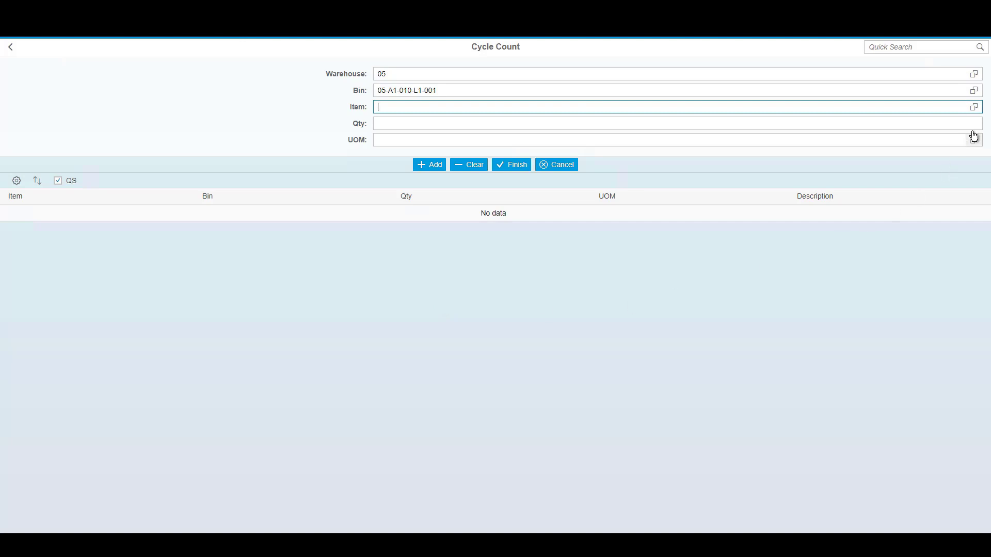
{"action": "left_click", "coordinate": [974, 107]}
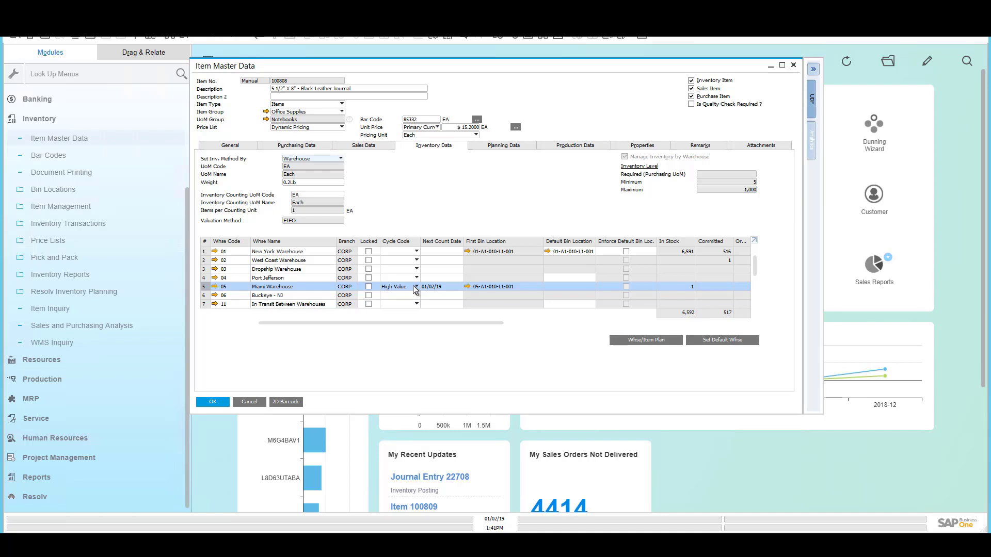
In SAP Business One, examine the cycle code options for item 100808 in the Miami Warehouse and the High Value cycle's recurrence settings
{"action": "left_click", "coordinate": [415, 287]}
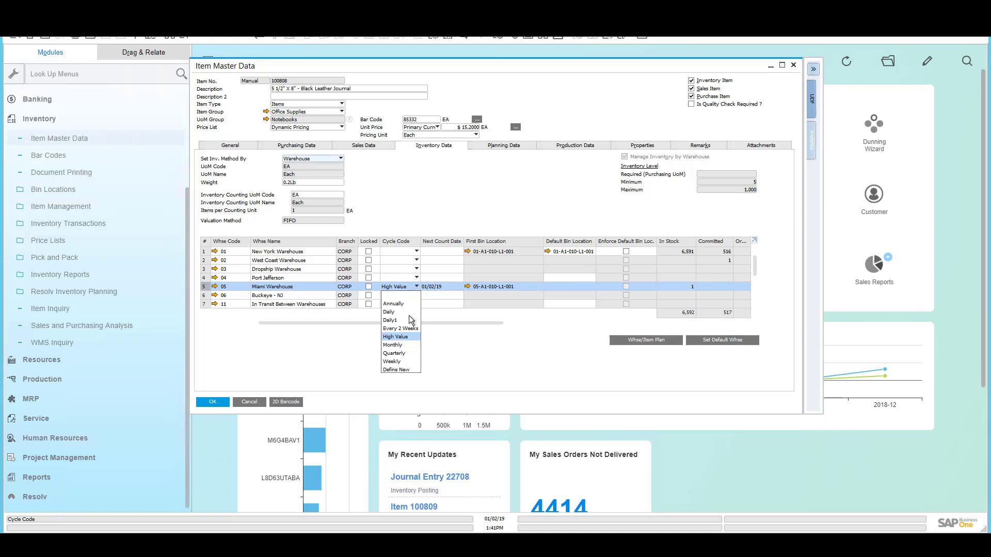
{"action": "left_click", "coordinate": [406, 337]}
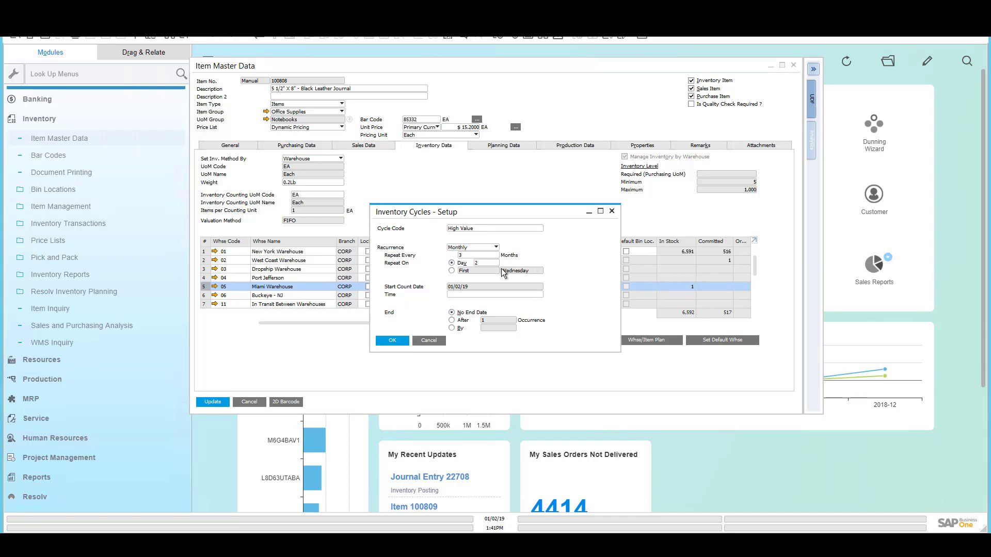
{"action": "left_click", "coordinate": [495, 248]}
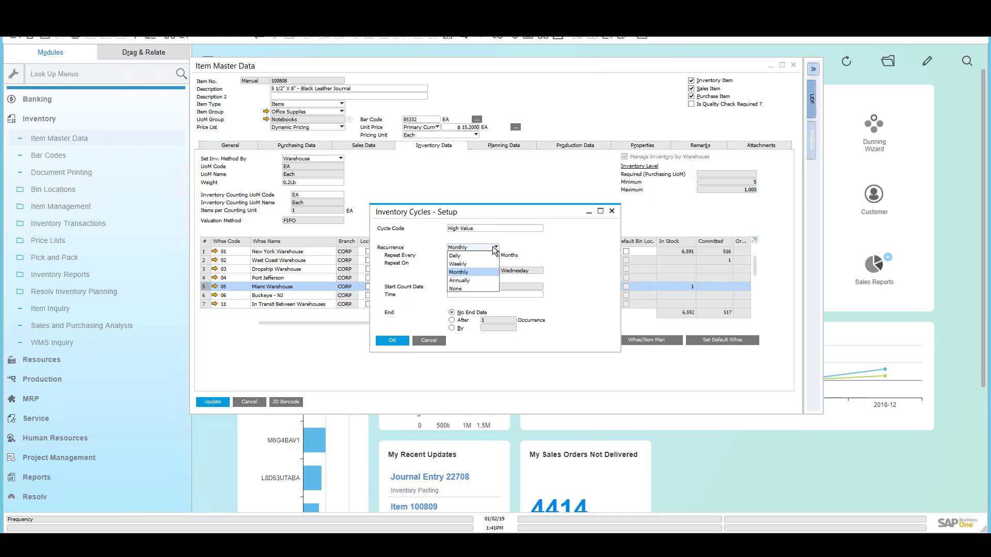
{"action": "left_click", "coordinate": [486, 263]}
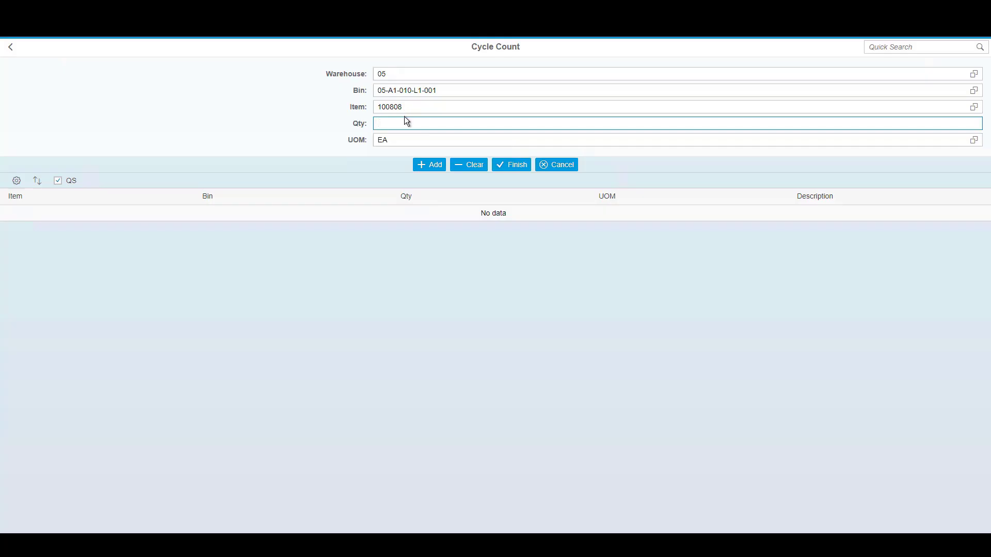
In the web Cycle Count, add two lines for item 100808 in bin 05-A1-010-L1-001, each with quantity 1
{"action": "type", "text": "1"}
{"action": "key", "text": "Return"}
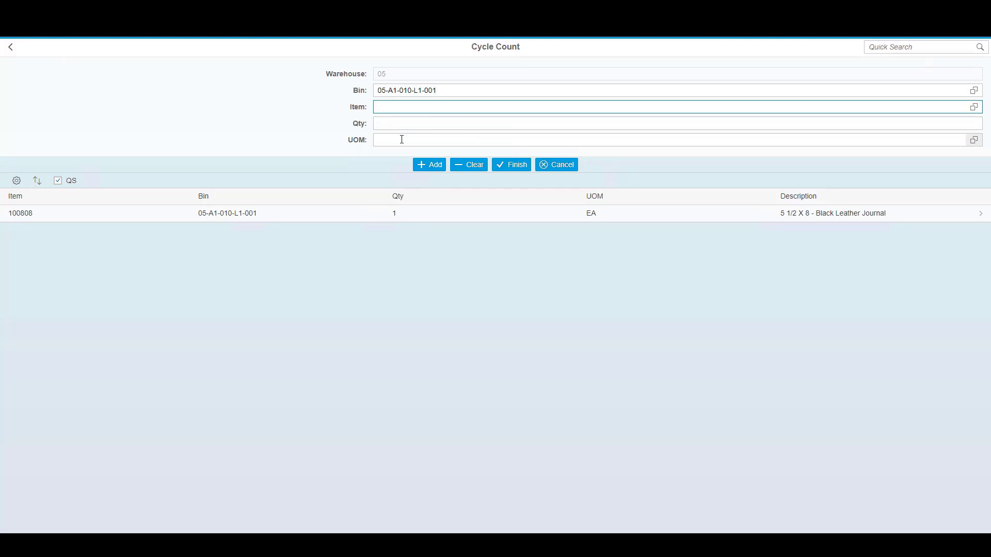
{"action": "type", "text": "100808"}
{"action": "key", "text": "Return"}
{"action": "type", "text": "1"}
{"action": "key", "text": "Return"}
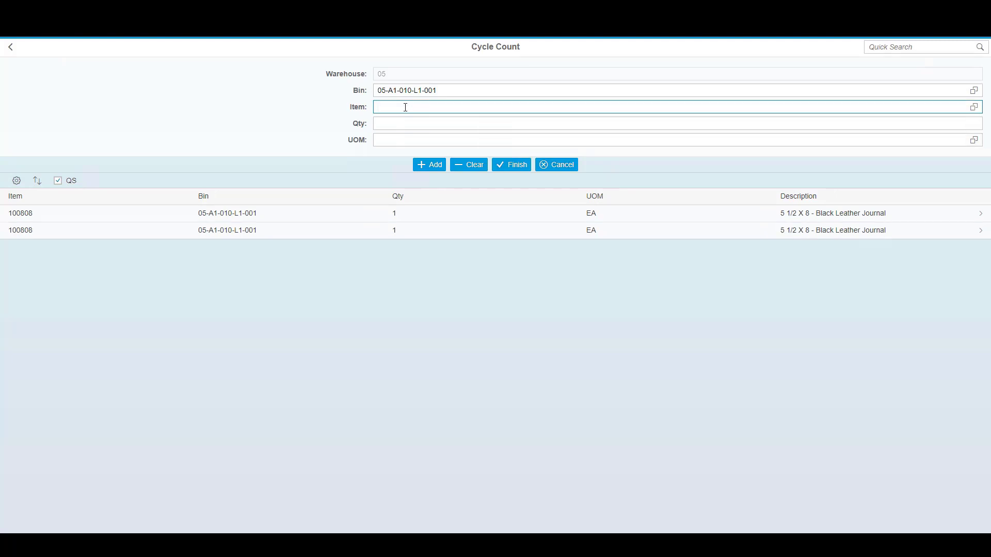
Try to add item 100808 to the cycle count once more
{"action": "type", "text": "100808"}
{"action": "key", "text": "Return"}
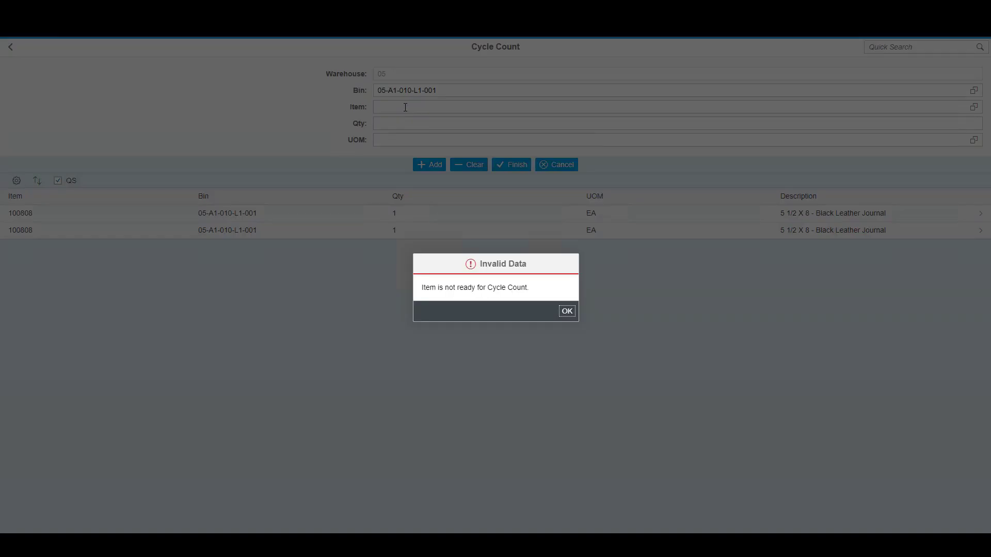
{"action": "key", "text": "Return"}
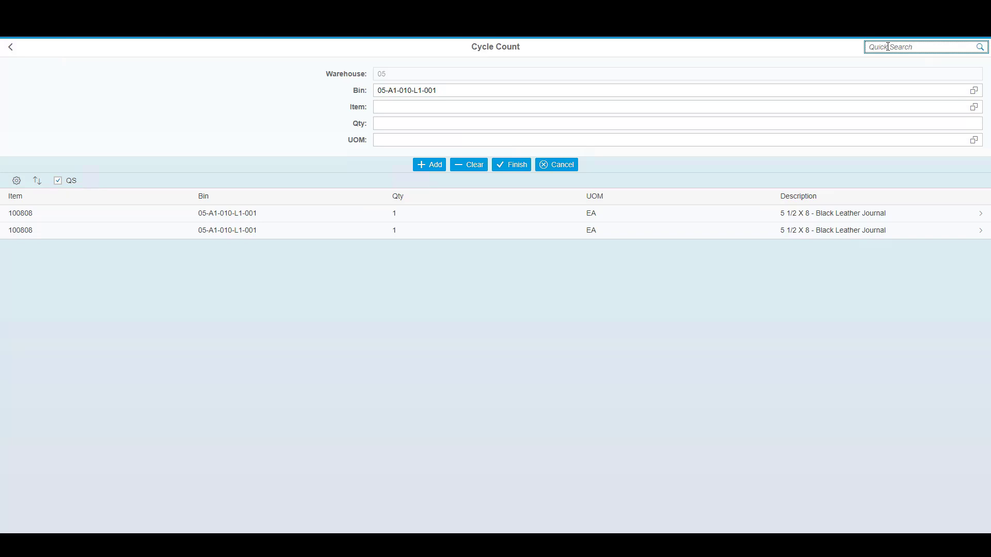
Search for item 160147 and examine its bin quantities across all warehouses, serial/batch records, details and enlarged image
{"action": "type", "text": "160147"}
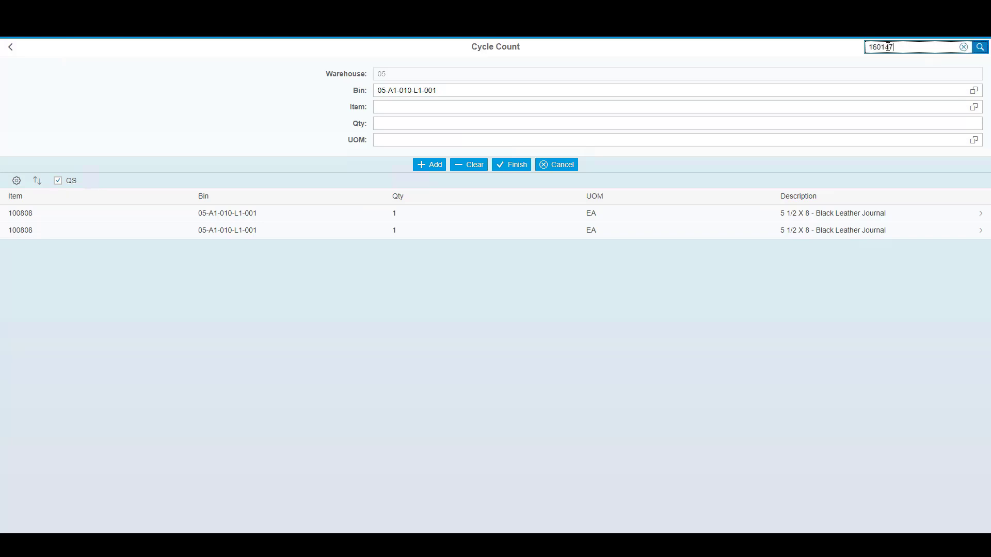
{"action": "key", "text": "Return"}
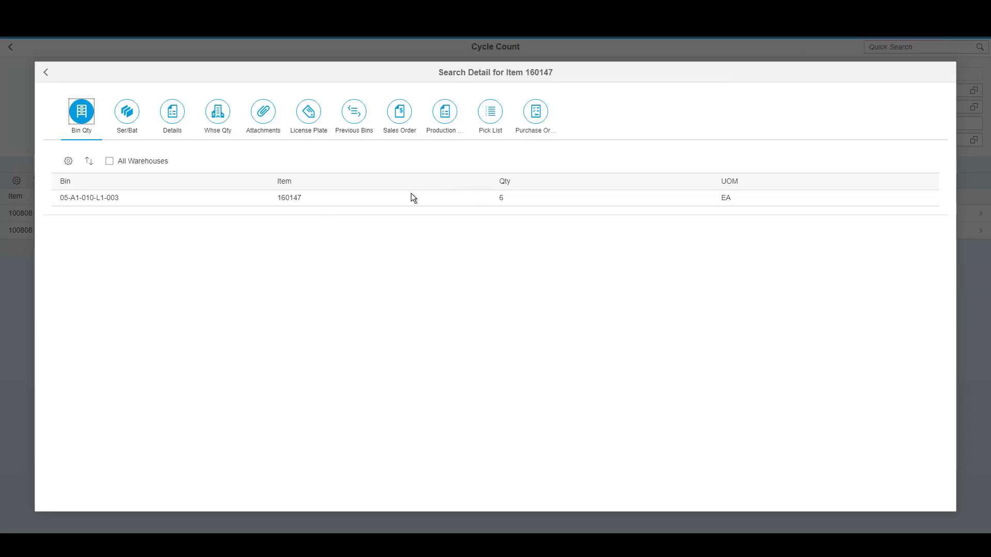
{"action": "left_click", "coordinate": [109, 161]}
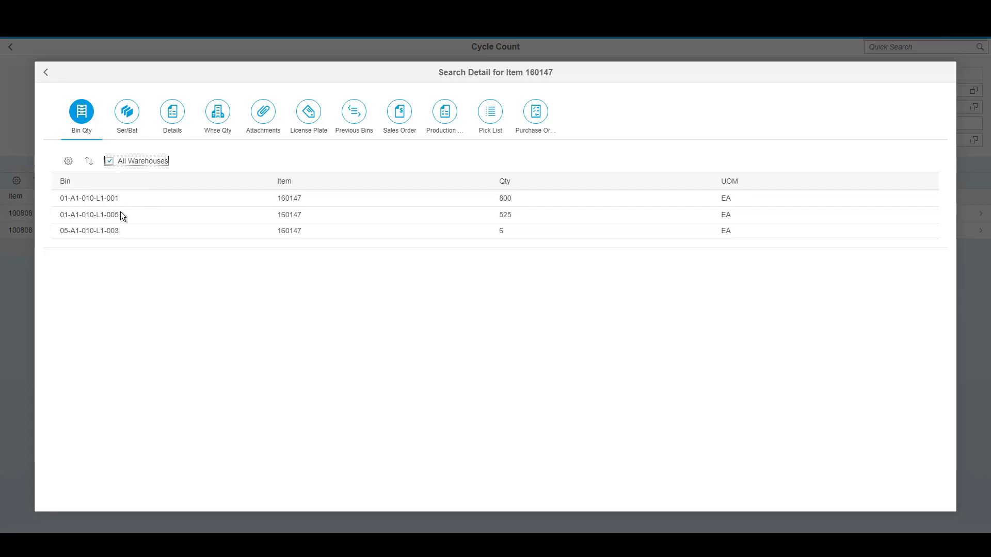
{"action": "left_click", "coordinate": [130, 128]}
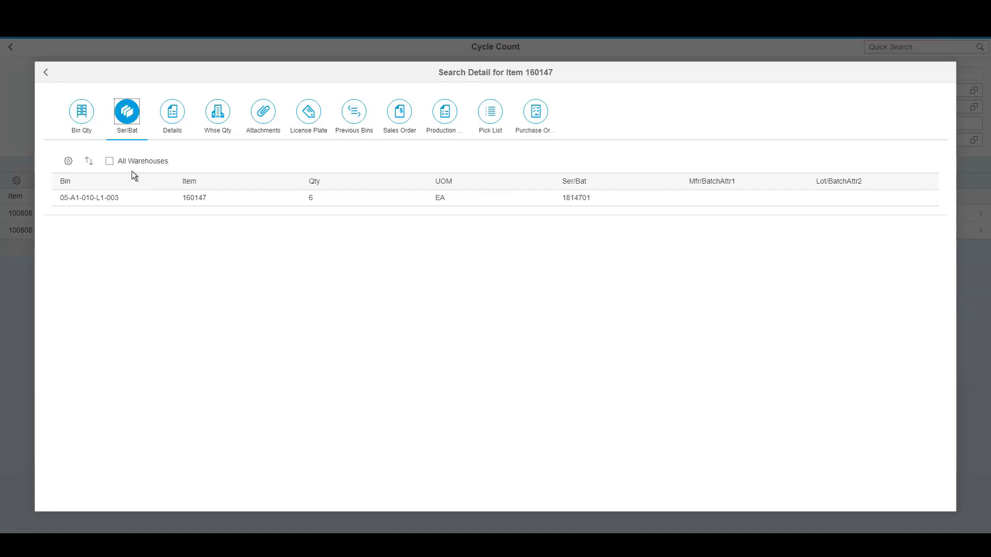
{"action": "left_click", "coordinate": [173, 112]}
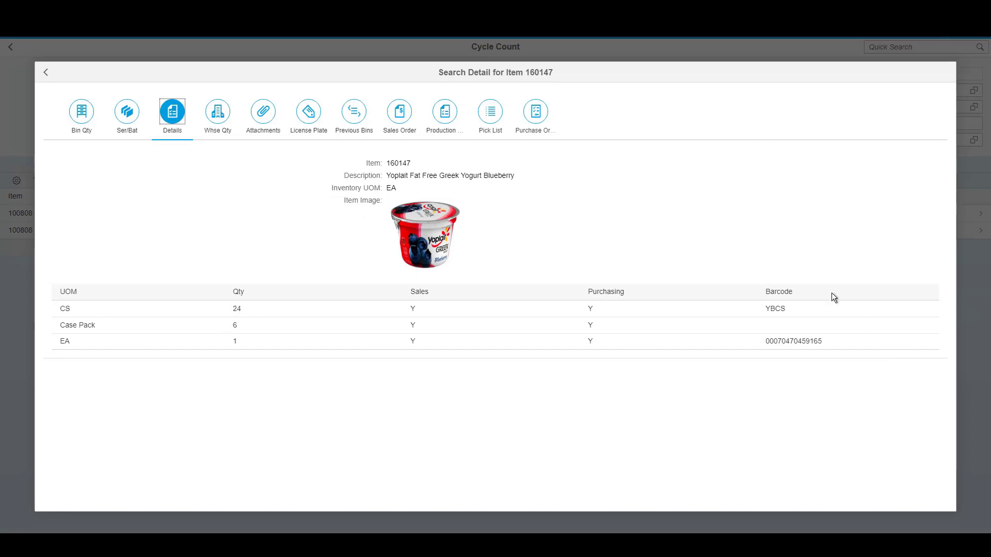
{"action": "left_click", "coordinate": [437, 245]}
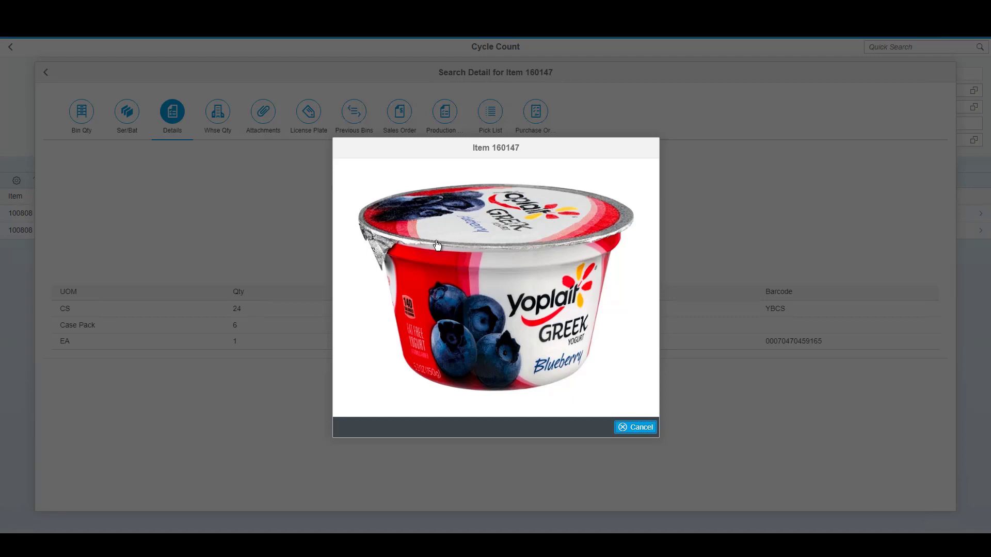
{"action": "left_click", "coordinate": [635, 428]}
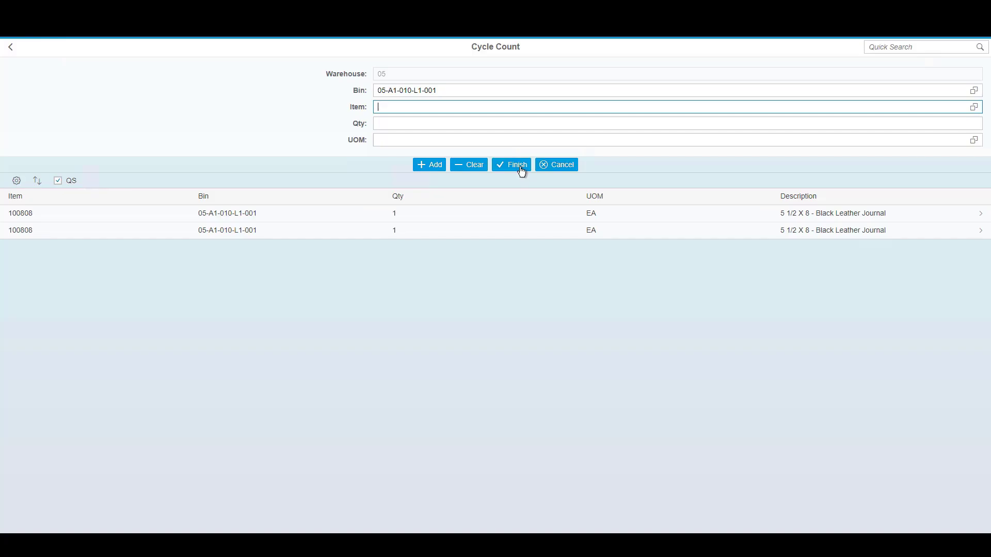
Finish the cycle count and open Inventory Counting in SAP Business One
{"action": "left_click", "coordinate": [522, 170]}
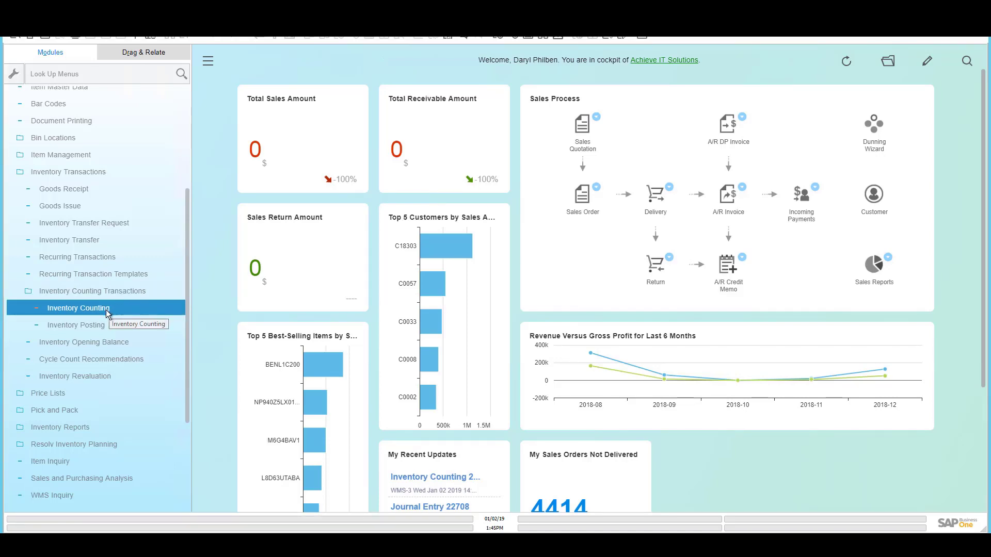
{"action": "left_click", "coordinate": [108, 312]}
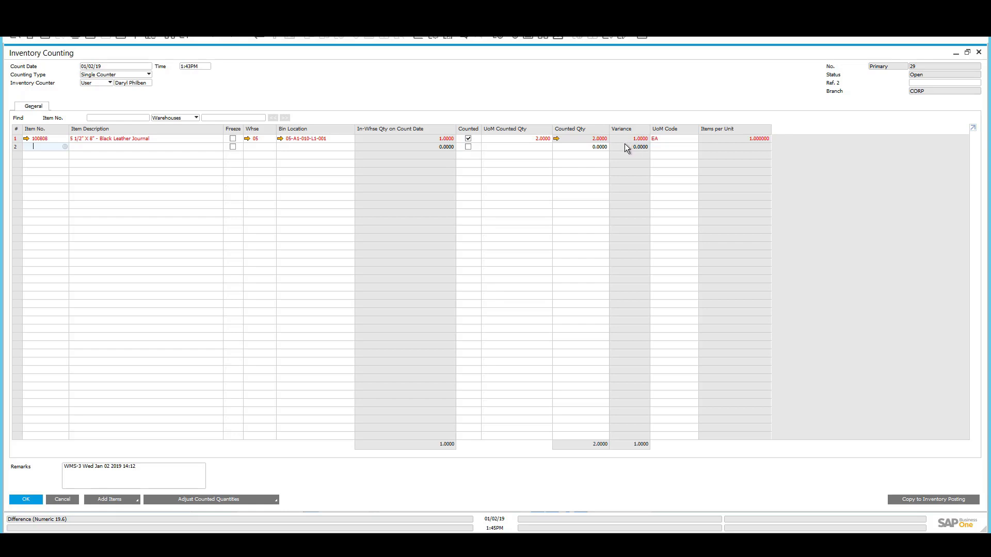
View the counting type options and copy the inventory count for item 100808 to an inventory posting
{"action": "left_click", "coordinate": [138, 76]}
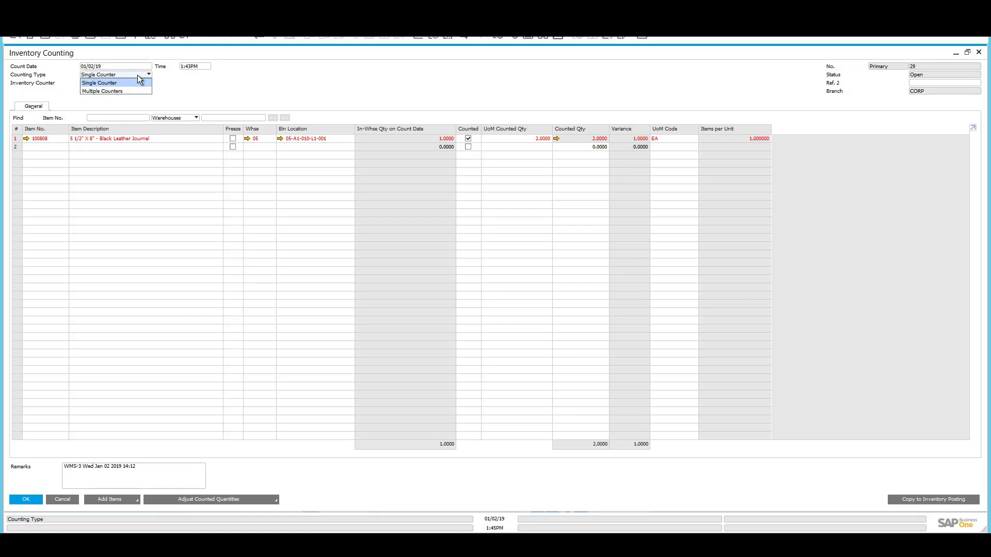
{"action": "left_click", "coordinate": [229, 80]}
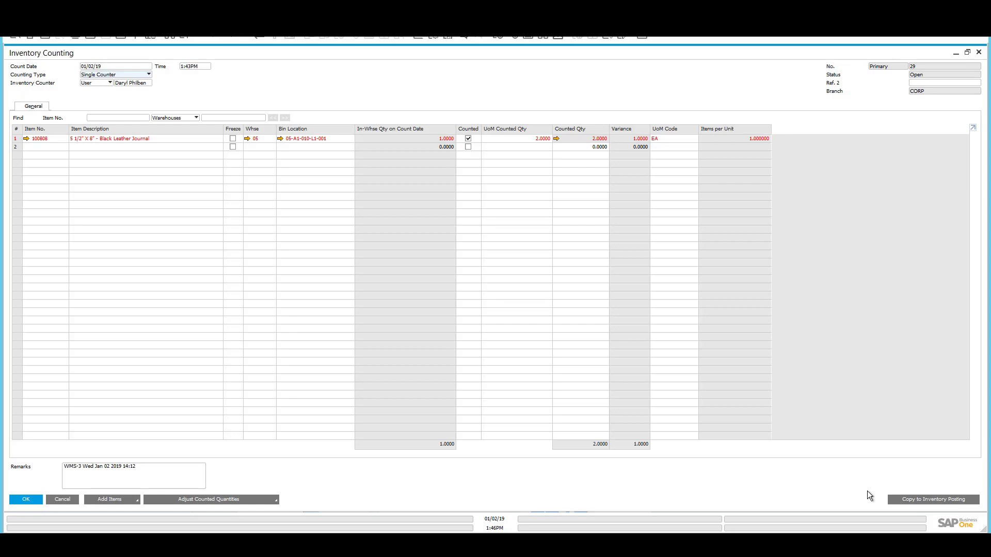
{"action": "left_click", "coordinate": [908, 503]}
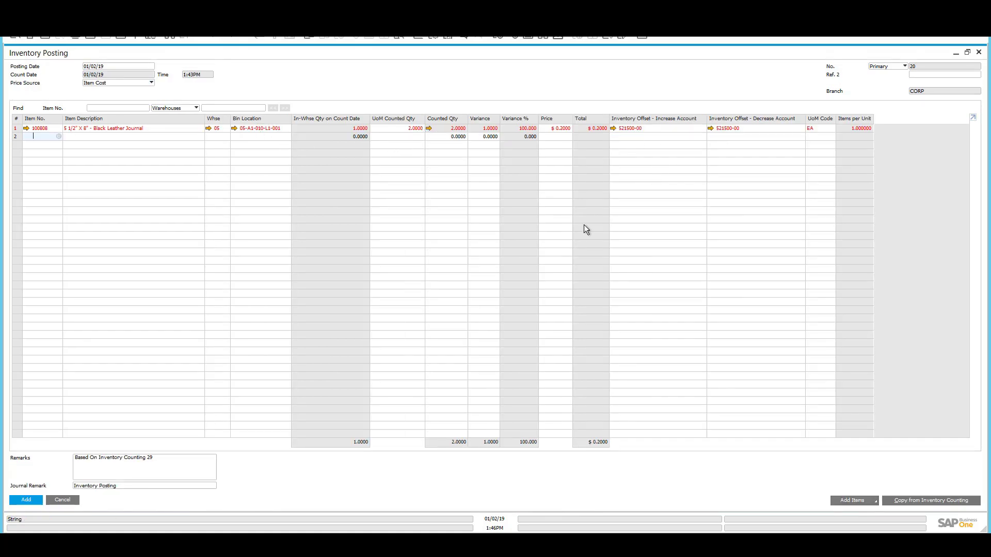
Switch to the Resolv warehouse app and start a cycle count by item for item 100809 in warehouse 05
{"action": "key", "text": "ctrl+Page_Up"}
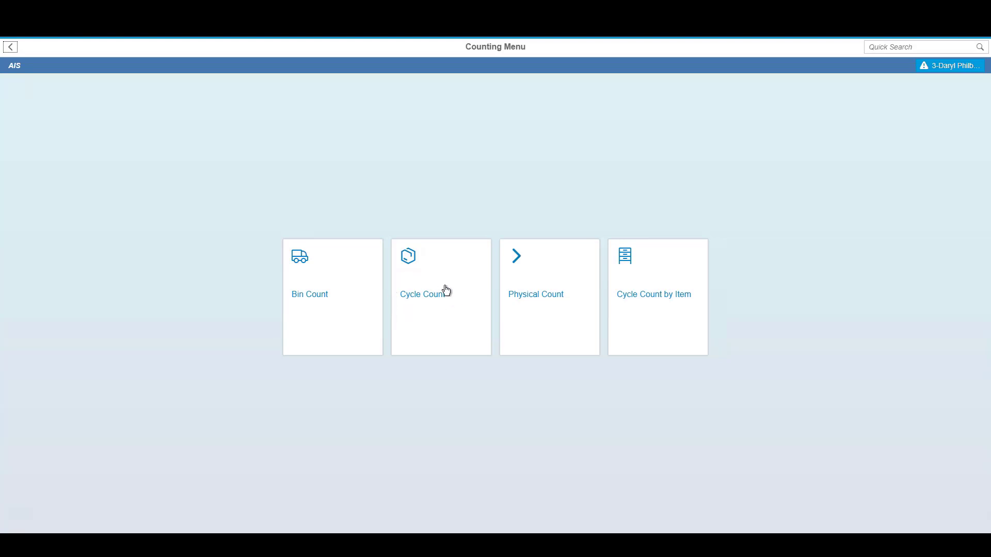
{"action": "left_click", "coordinate": [670, 309]}
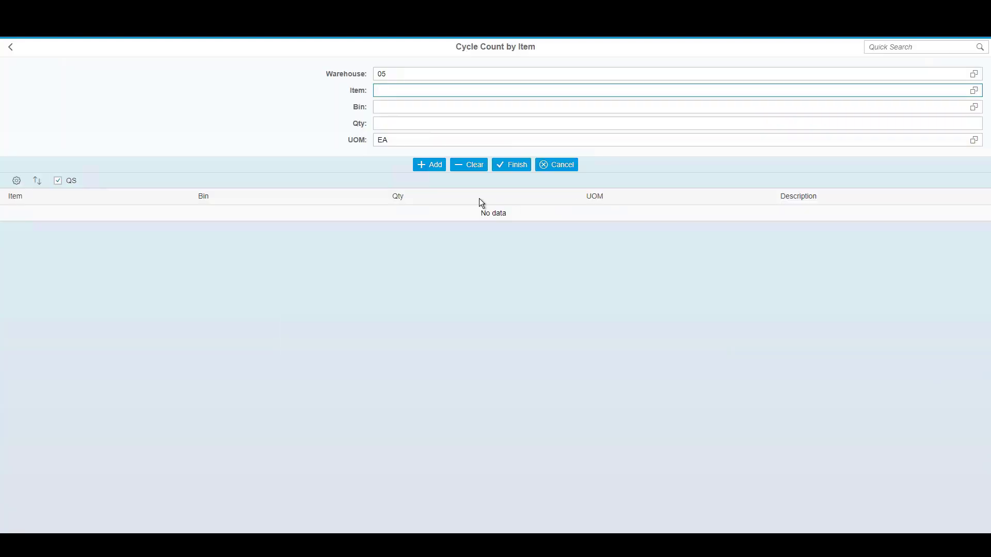
{"action": "left_click", "coordinate": [973, 93]}
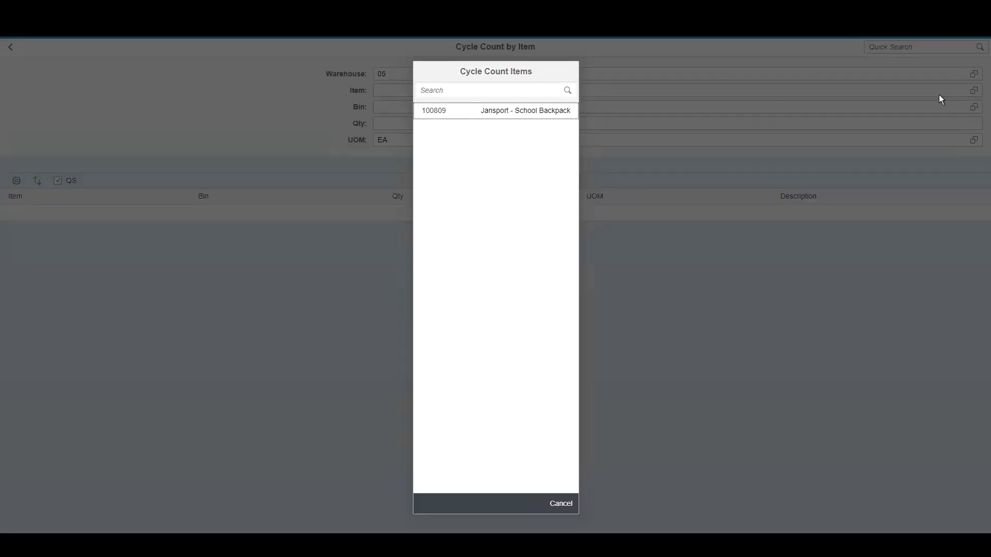
{"action": "left_click", "coordinate": [500, 111]}
{"action": "left_click", "coordinate": [537, 112]}
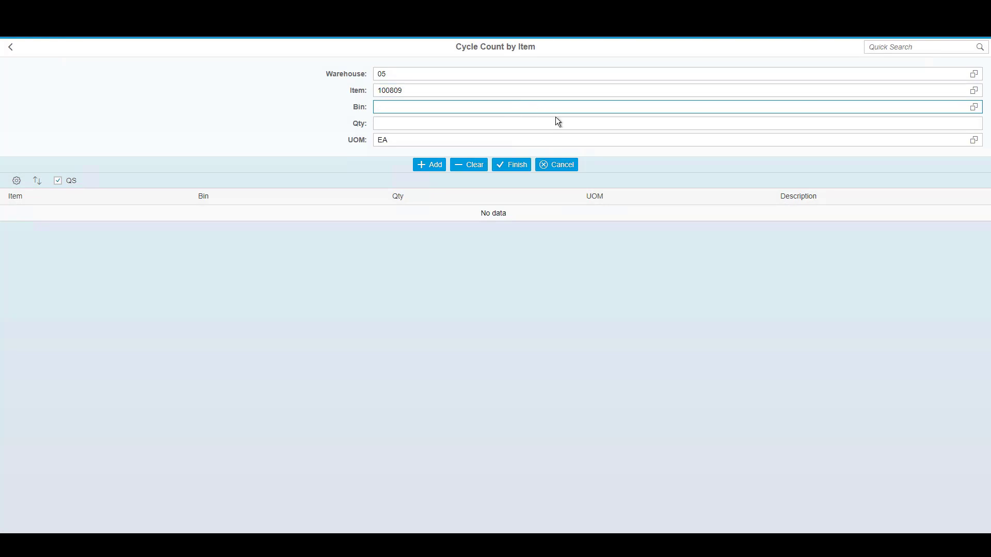
Look up bin 05-A1-010-L1-006 for item 100809 and add a counted quantity of 3
{"action": "left_click", "coordinate": [975, 109]}
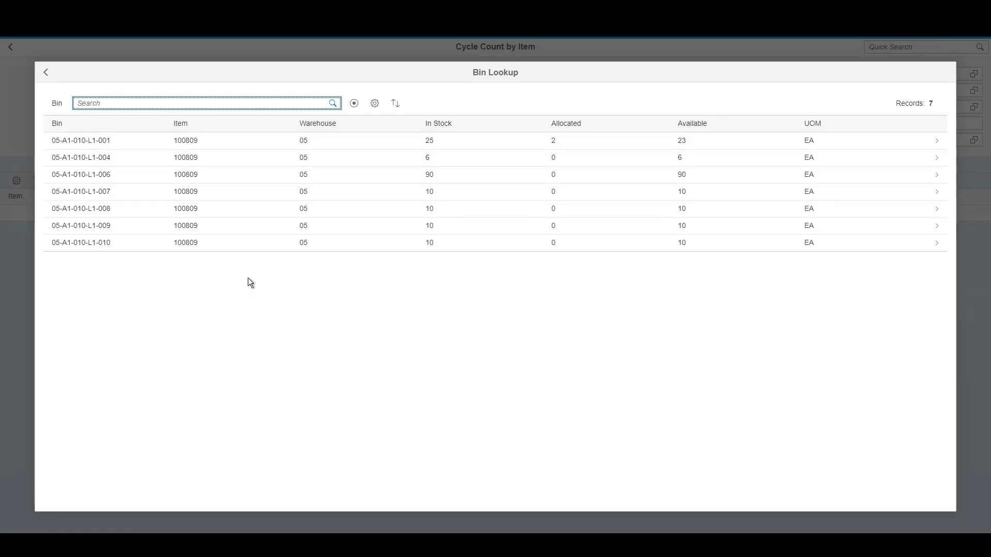
{"action": "left_click", "coordinate": [277, 178]}
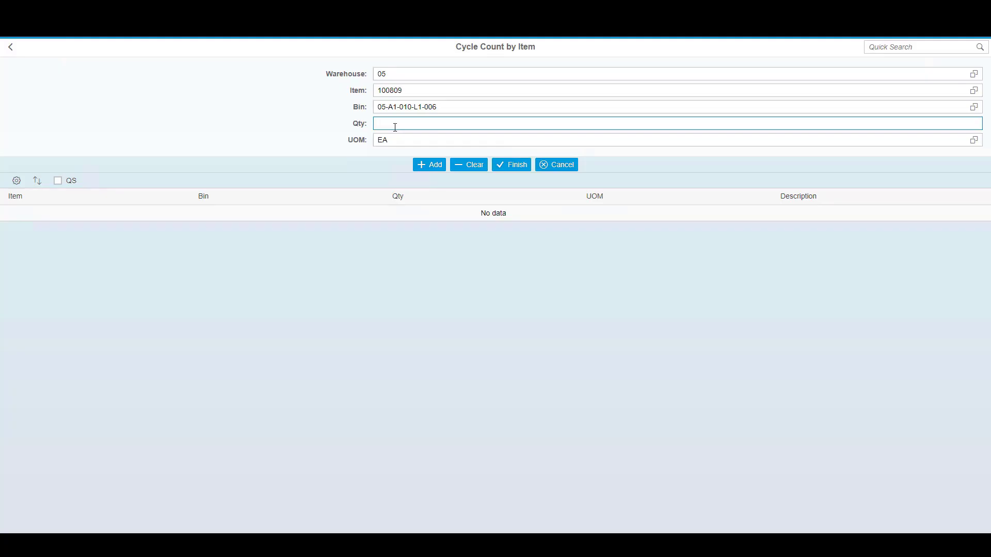
{"action": "type", "text": "3"}
{"action": "key", "text": "Return"}
Add a counted quantity of 6 in bin 05-A1-010-L1-004 and finish the cycle count by item
{"action": "type", "text": "05-A1-010-L1-004"}
{"action": "key", "text": "Return"}
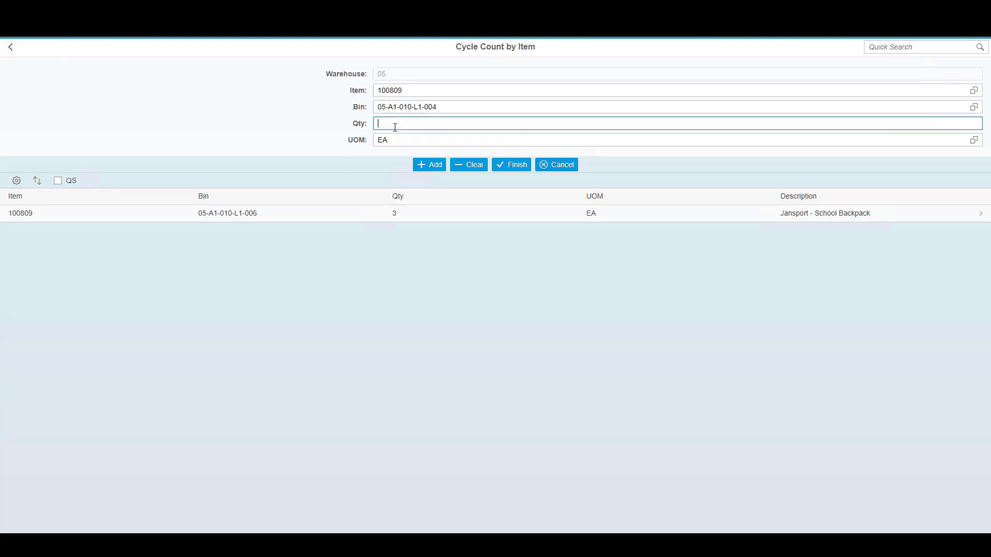
{"action": "type", "text": "6"}
{"action": "key", "text": "Return"}
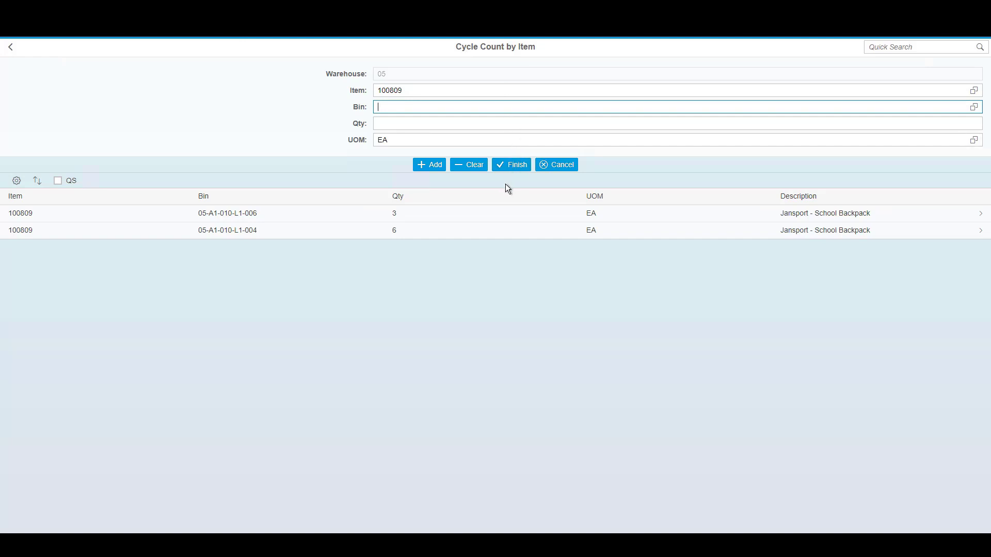
{"action": "left_click", "coordinate": [513, 167]}
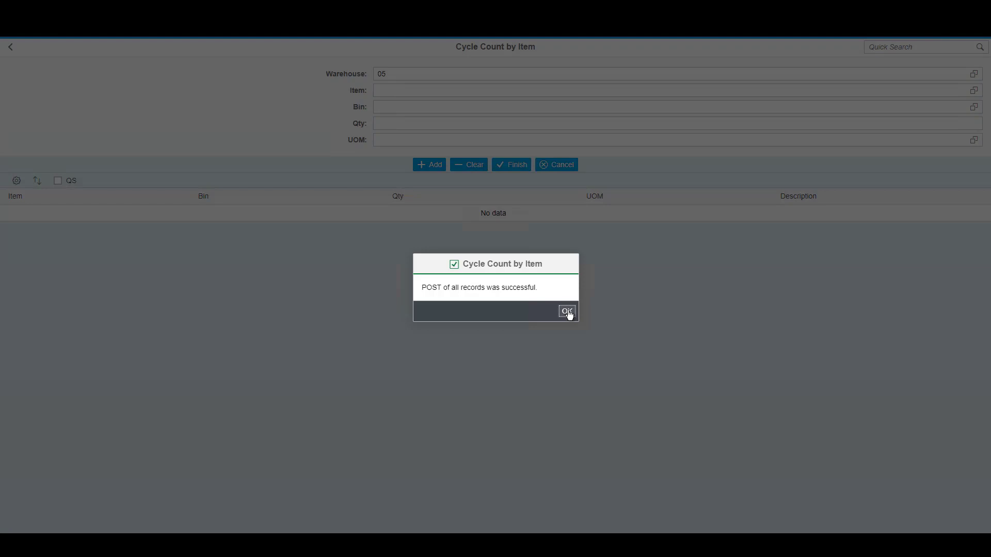
{"action": "left_click", "coordinate": [568, 312]}
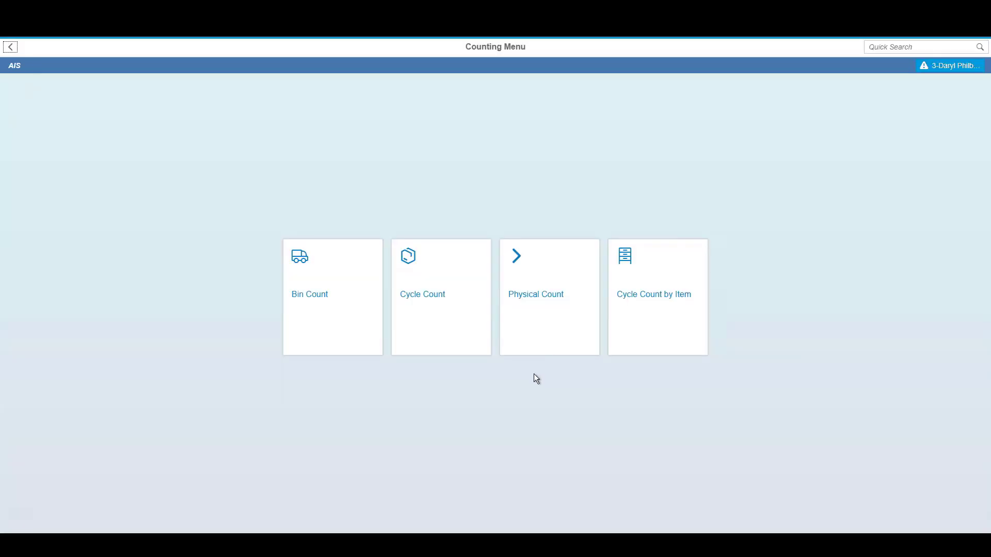
Start a physical count of bin 05-A1-010-L1-001 and add item 100809 using quick scan
{"action": "left_click", "coordinate": [550, 308]}
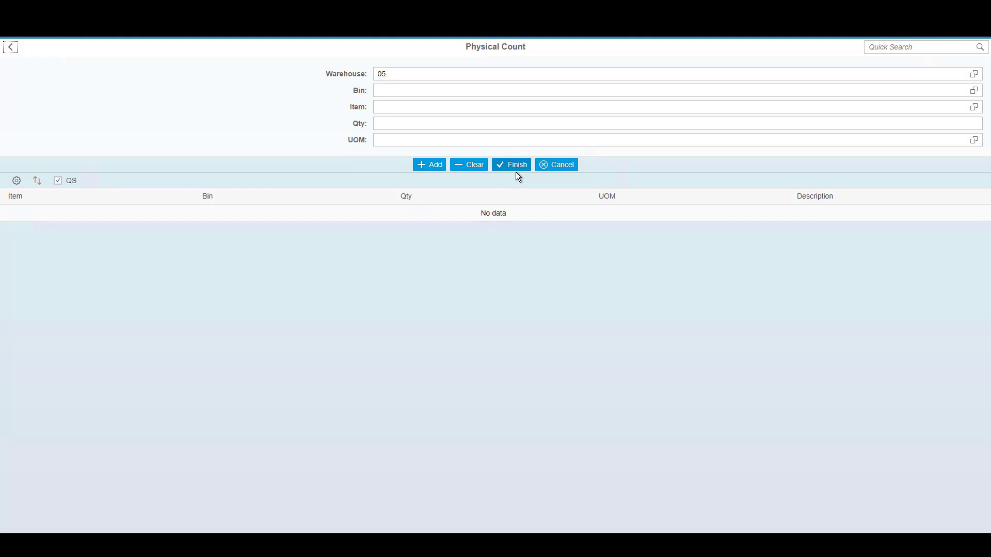
{"action": "left_click", "coordinate": [415, 89]}
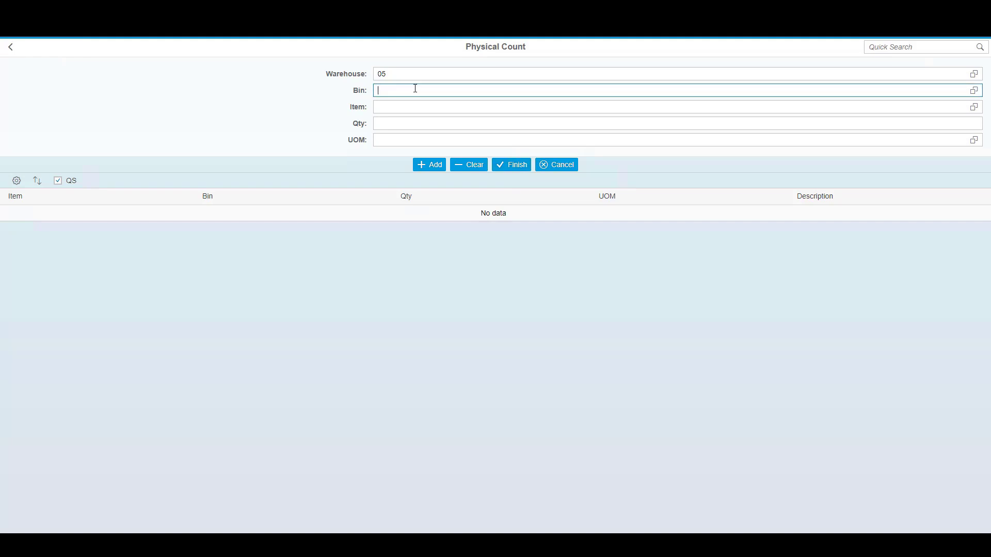
{"action": "type", "text": "05-A1-010-11-001"}
{"action": "key", "text": "Return"}
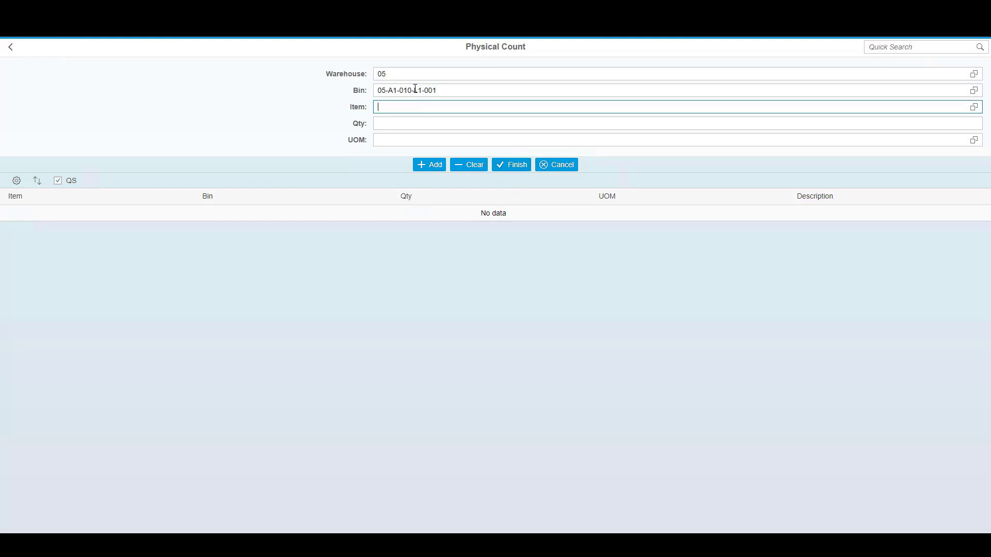
{"action": "type", "text": "100809"}
{"action": "key", "text": "Return"}
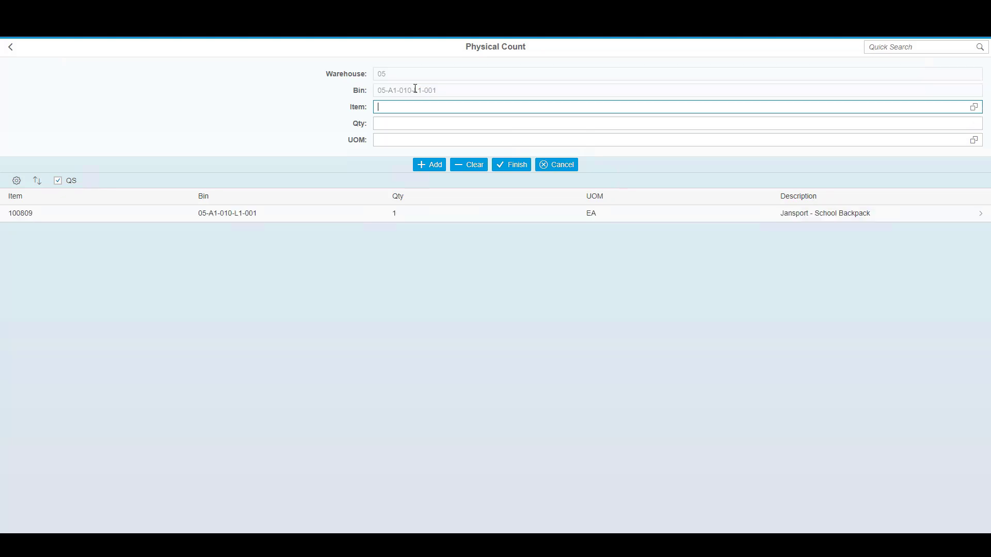
Delete the duplicate line for item 100809 and set the remaining line's quantity to 25
{"action": "left_click", "coordinate": [452, 231]}
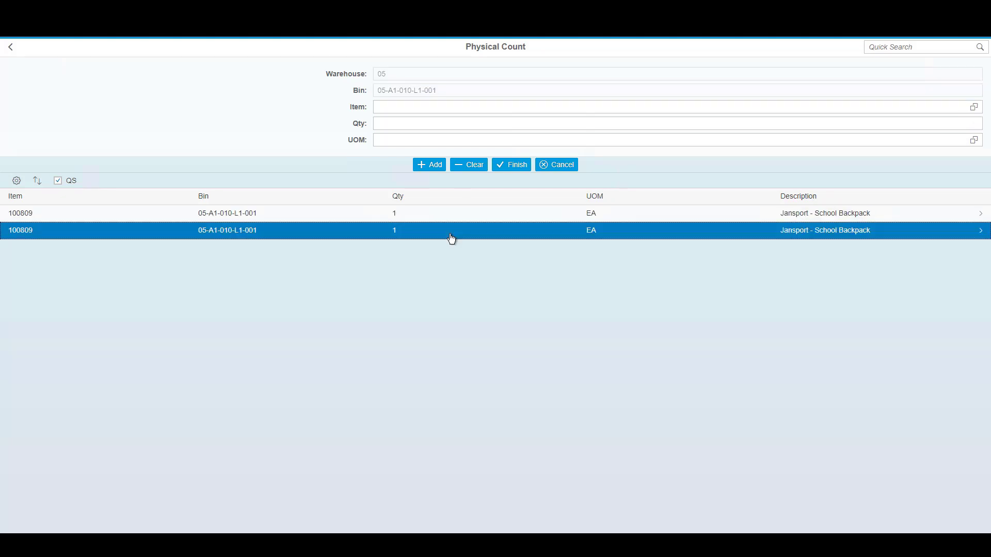
{"action": "left_click", "coordinate": [493, 144]}
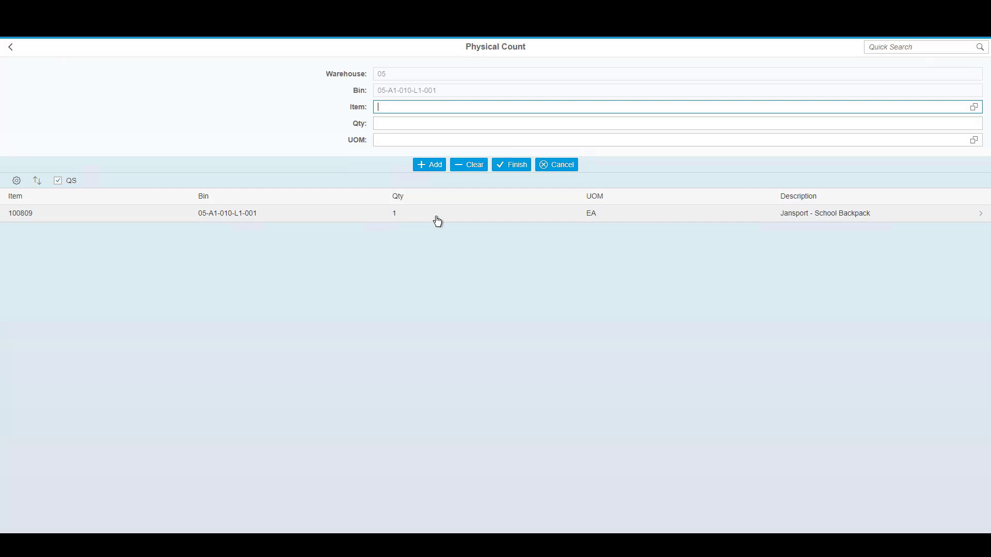
{"action": "left_click", "coordinate": [438, 219]}
{"action": "left_click", "coordinate": [451, 147]}
{"action": "left_click", "coordinate": [363, 123]}
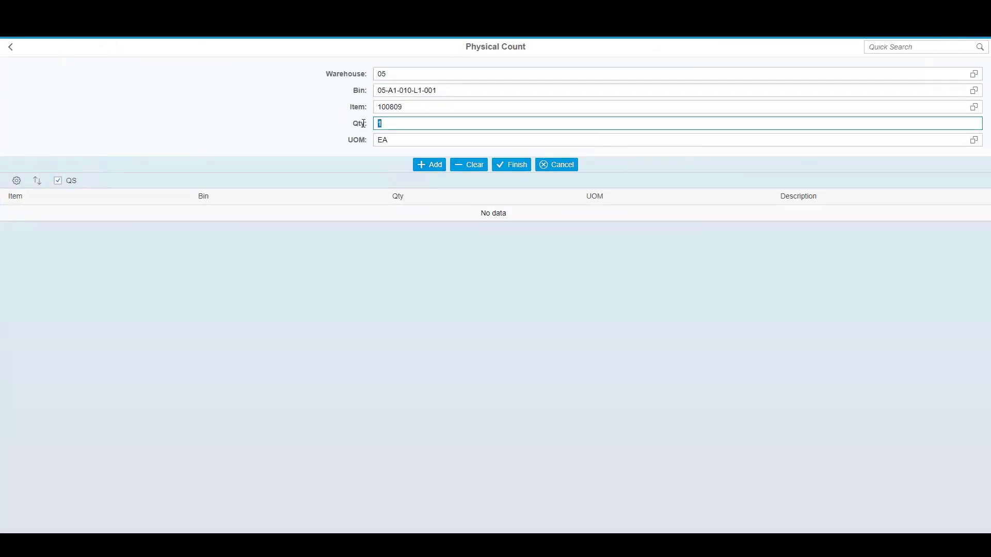
{"action": "type", "text": "25"}
{"action": "key", "text": "Return"}
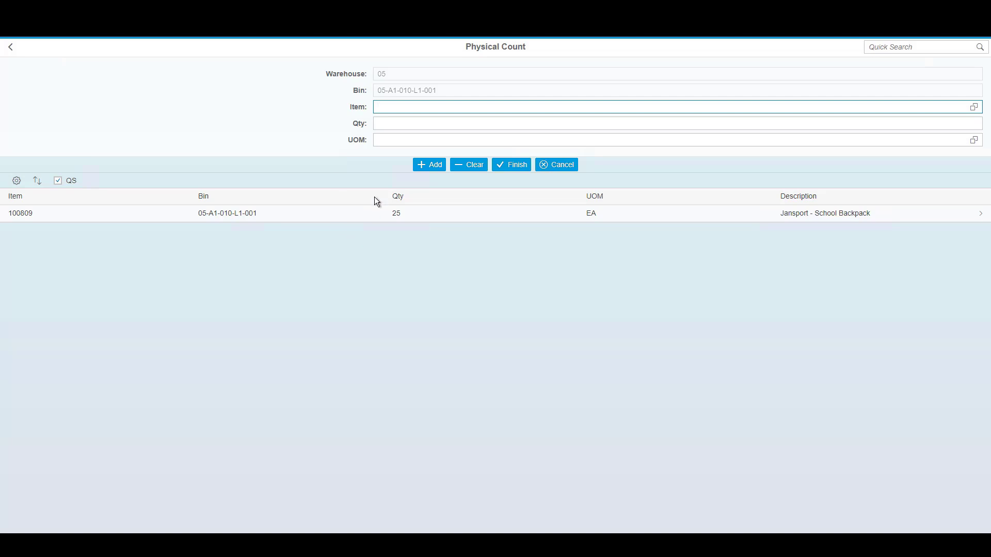
Turn off quick scan (QS) and add item 107790 with a counted quantity of 195
{"action": "left_click", "coordinate": [58, 182]}
{"action": "left_click", "coordinate": [412, 107]}
{"action": "type", "text": "107790"}
{"action": "key", "text": "Return"}
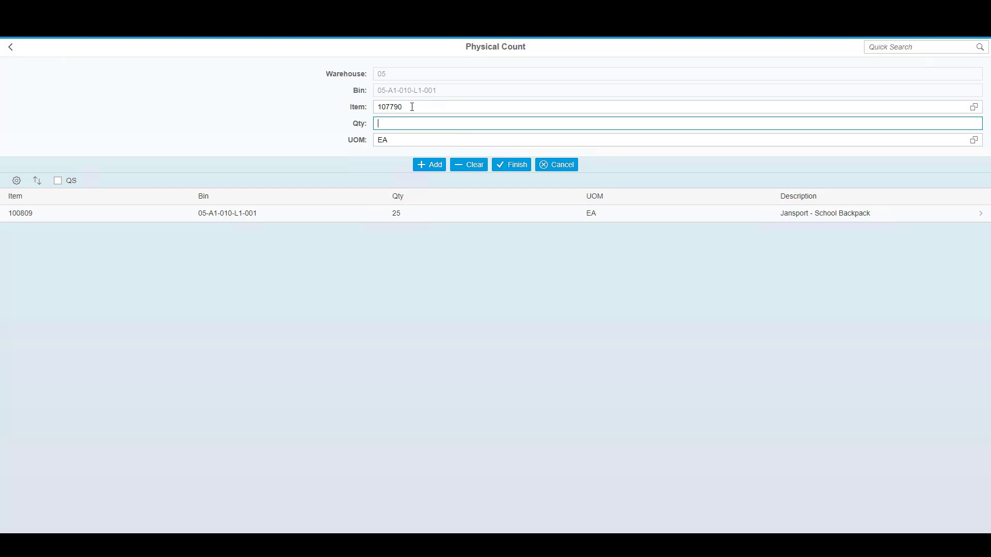
{"action": "type", "text": "195"}
{"action": "key", "text": "Return"}
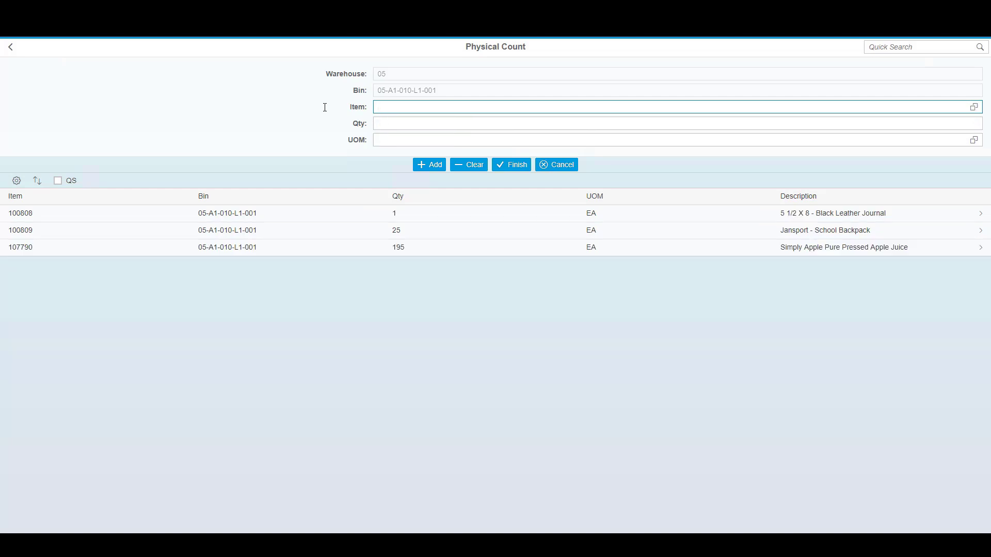
Add item 160143 with a counted quantity of 6, all from batch 181201V
{"action": "type", "text": "160143"}
{"action": "key", "text": "Return"}
{"action": "type", "text": "6"}
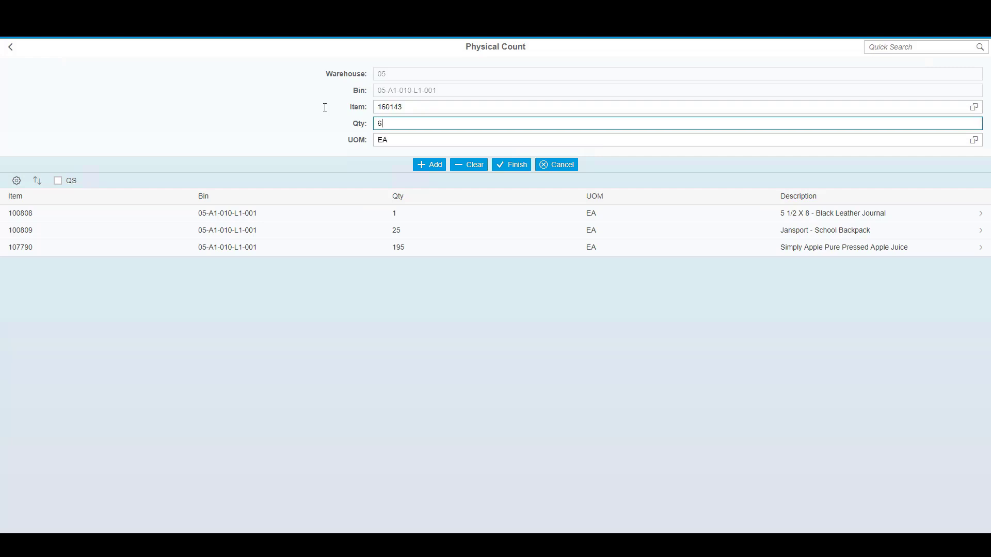
{"action": "key", "text": "Return"}
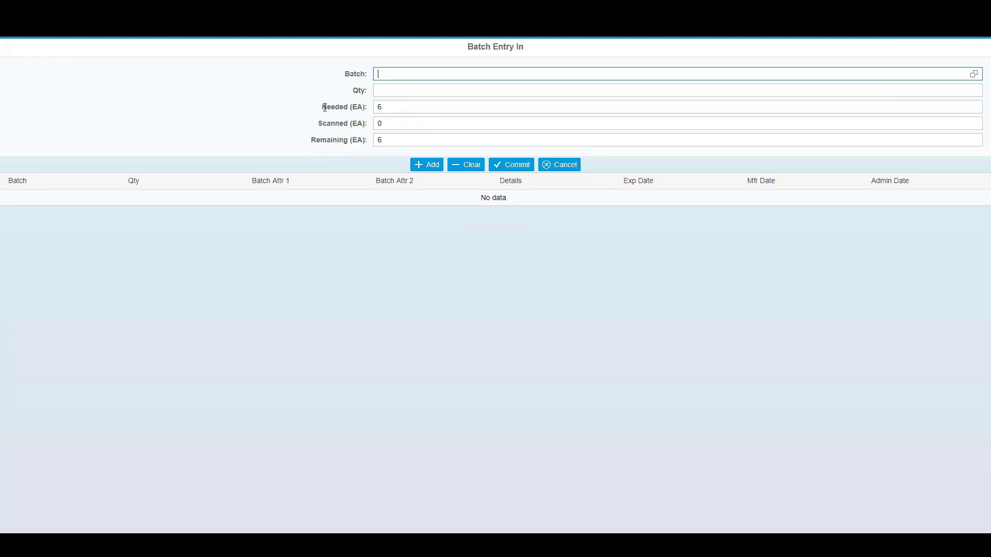
{"action": "type", "text": "181201V"}
{"action": "key", "text": "Return"}
{"action": "type", "text": "6"}
{"action": "key", "text": "Return"}
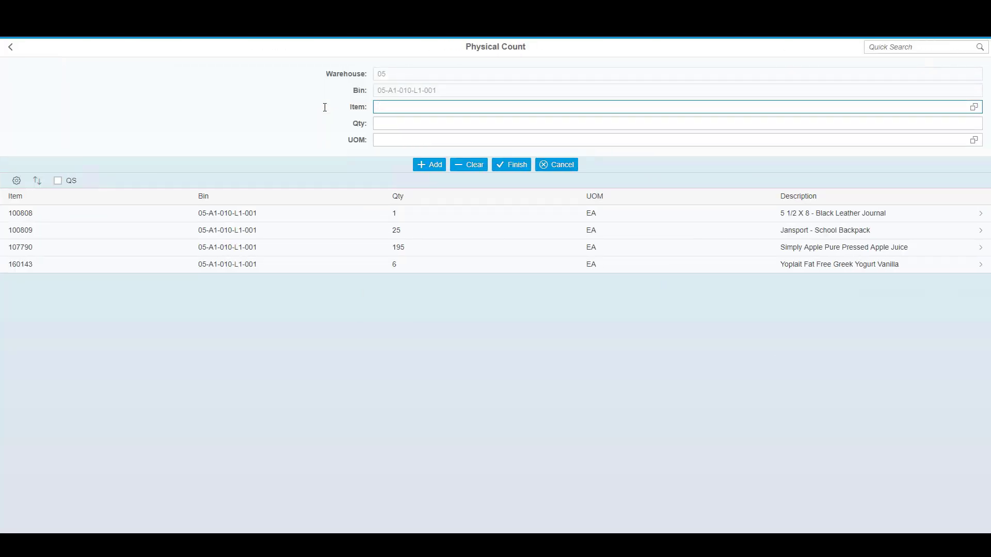
Add a second line for item 160143 with a counted quantity of 6 from batch 181202V
{"action": "type", "text": "160143"}
{"action": "key", "text": "Return"}
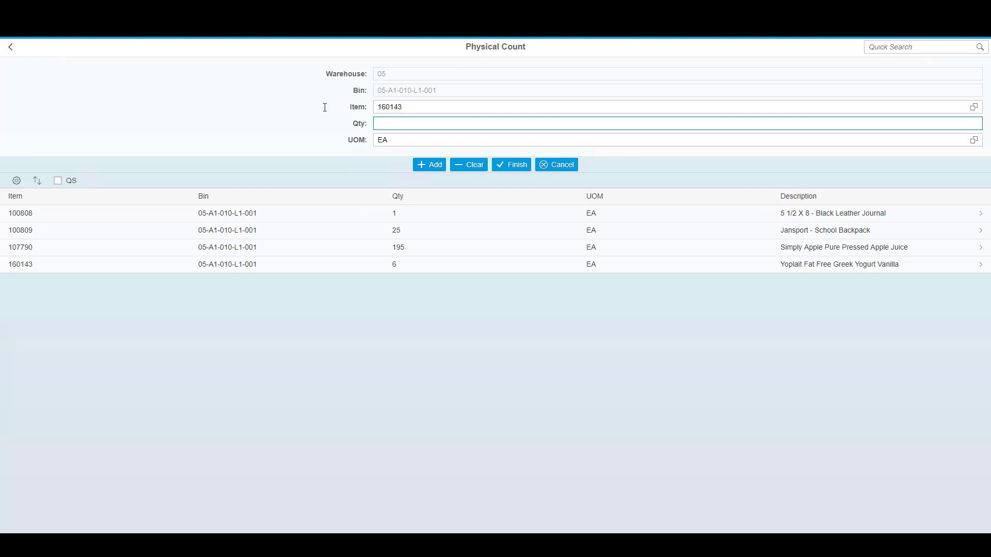
{"action": "type", "text": "6"}
{"action": "key", "text": "Return"}
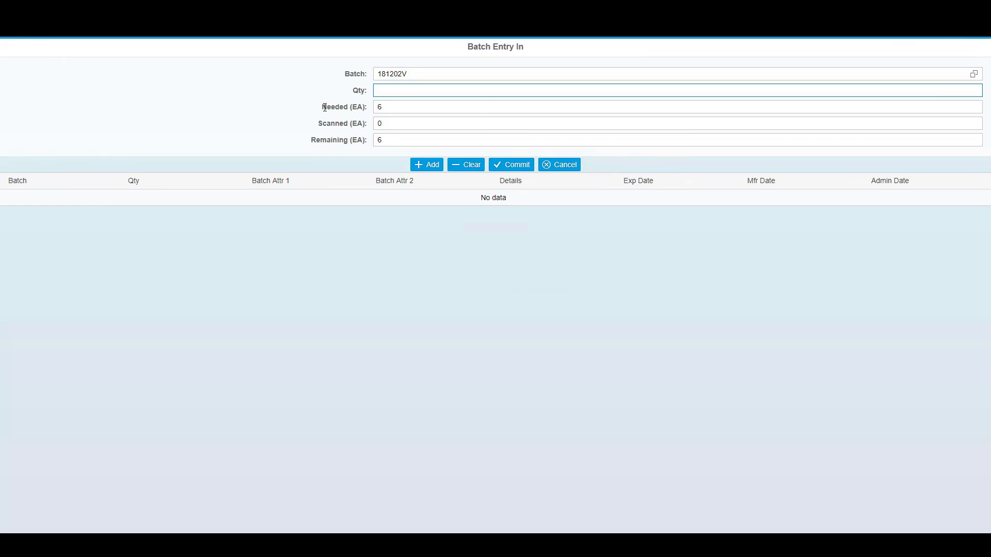
{"action": "type", "text": "6"}
{"action": "key", "text": "Return"}
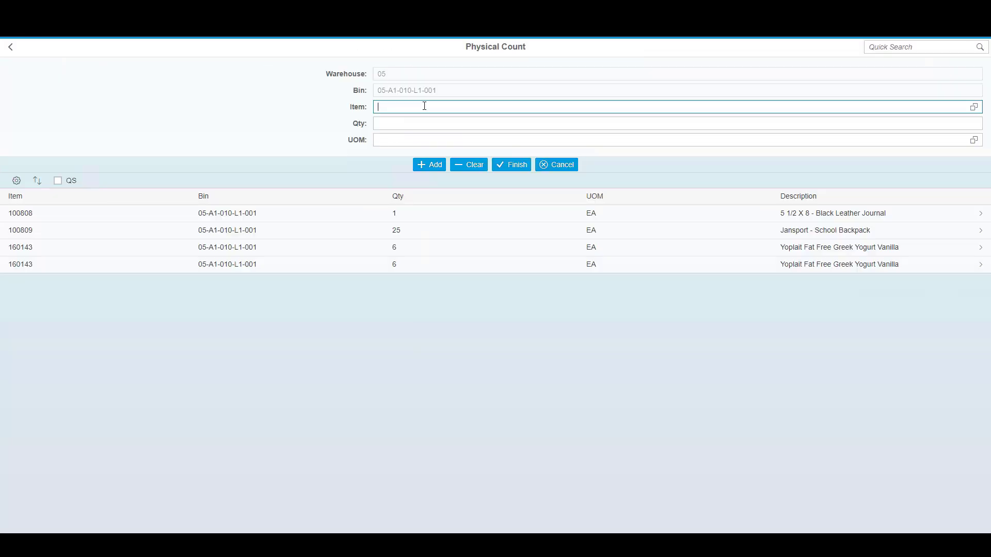
Add 3 CS of item 100987-T with serial numbers MDCP18001, MDCP18002 and MDCP18003, and finish the physical count of the bin
{"action": "type", "text": "100987-T"}
{"action": "key", "text": "Return"}
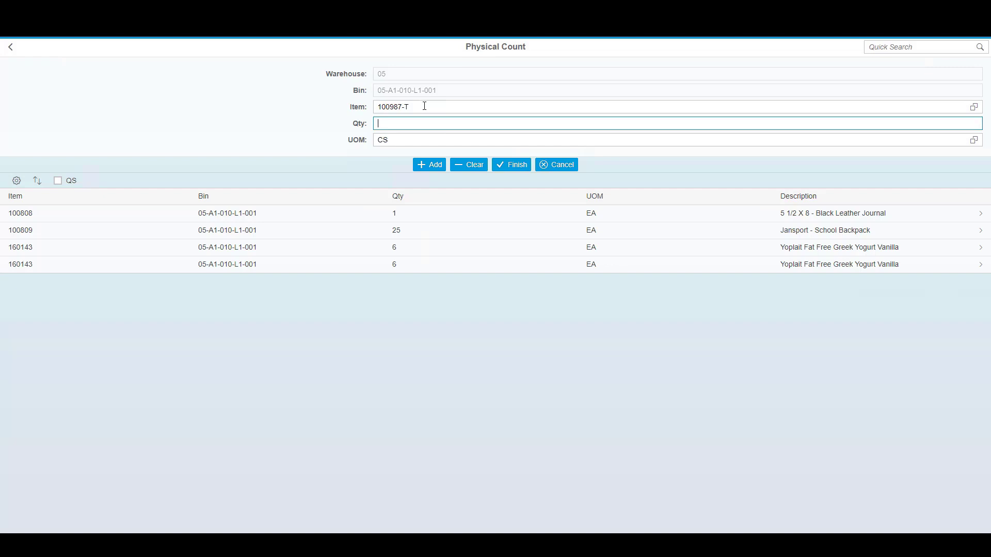
{"action": "type", "text": "3"}
{"action": "key", "text": "Return"}
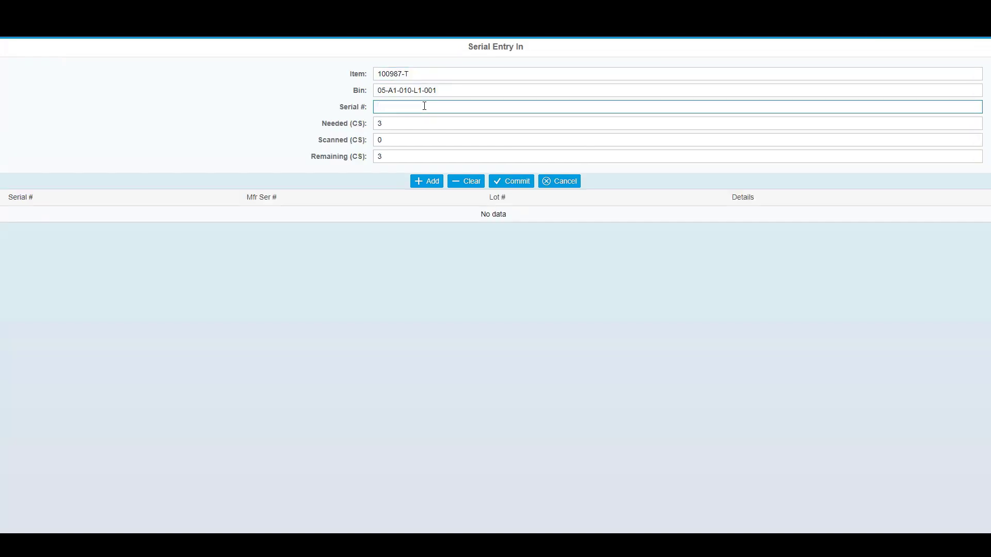
{"action": "type", "text": "MDCP18001"}
{"action": "key", "text": "Return"}
{"action": "type", "text": "MDCP18002"}
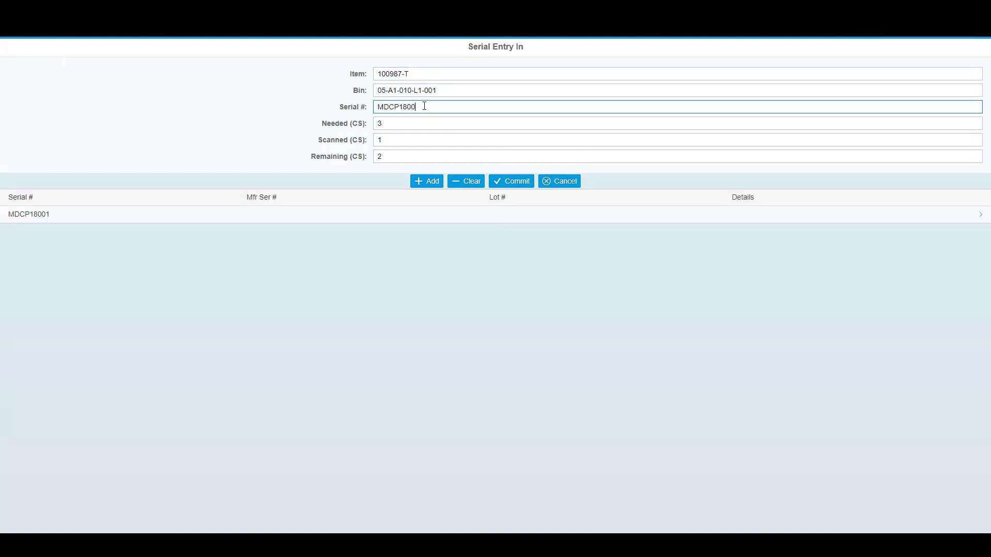
{"action": "key", "text": "Return"}
{"action": "type", "text": "MDCP18003"}
{"action": "key", "text": "Return"}
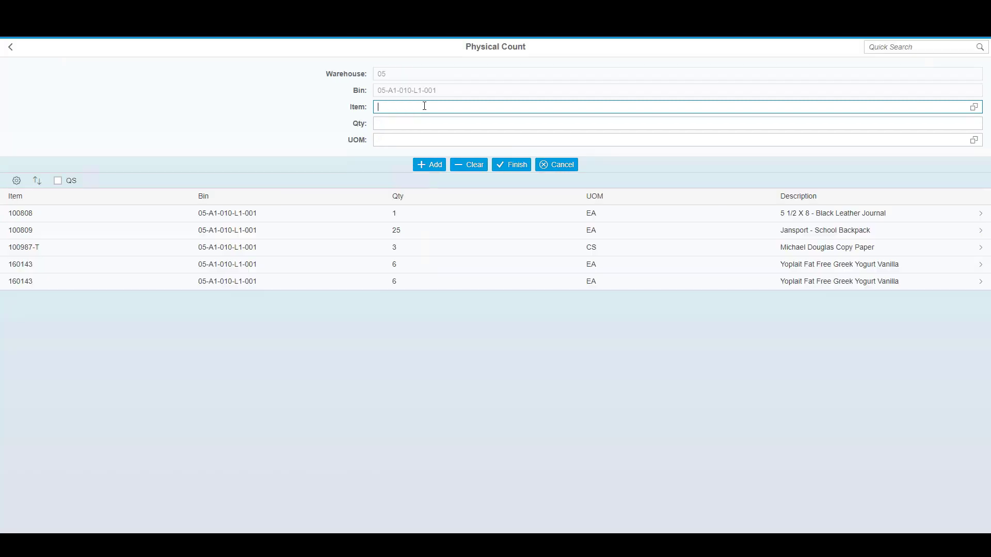
{"action": "left_click", "coordinate": [517, 166]}
{"action": "left_click", "coordinate": [566, 312]}
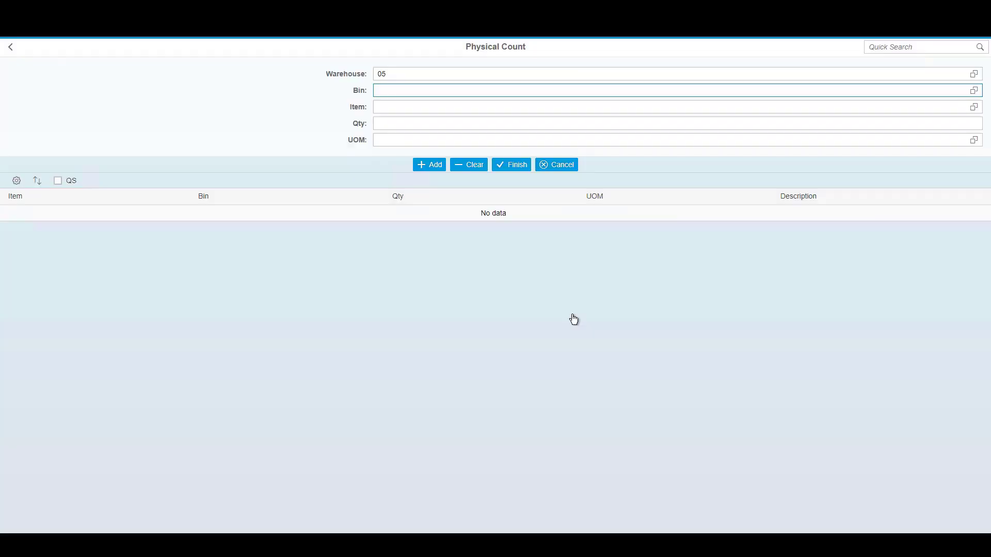
Count 2 EA of item I100S in bin 05-A1-010-L1-002, check the line's serial numbers and finish the physical count
{"action": "type", "text": "05-A1-010-L1-002"}
{"action": "key", "text": "Return"}
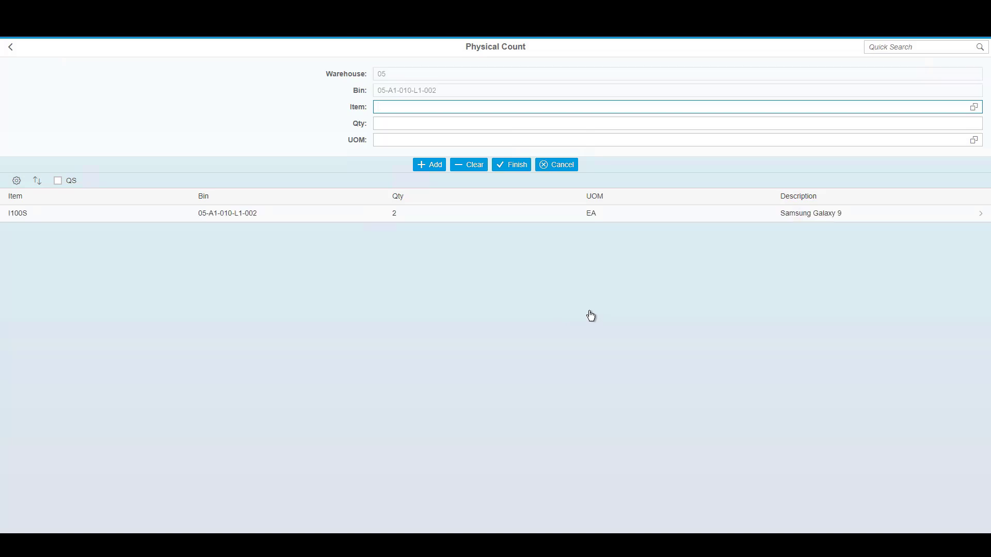
{"action": "left_click", "coordinate": [423, 214]}
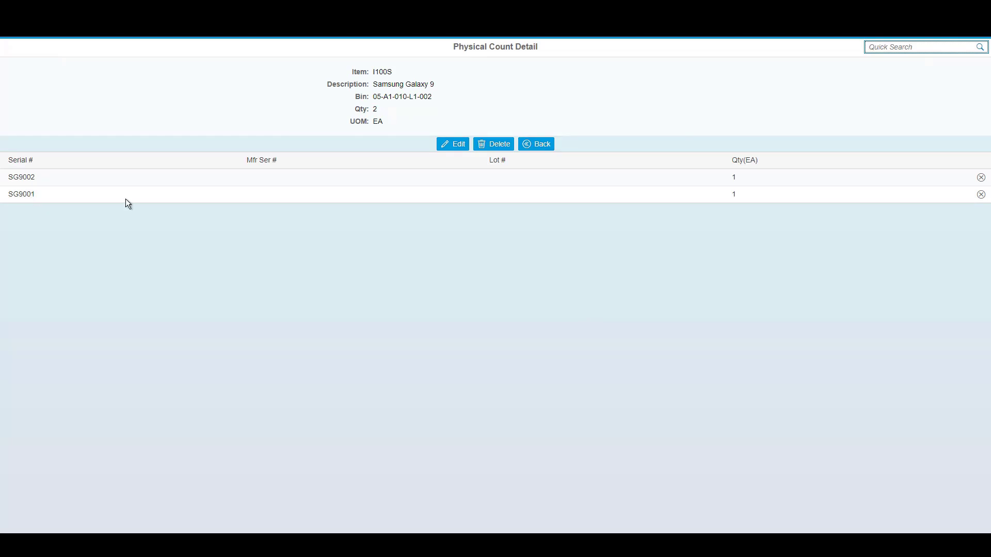
{"action": "left_click", "coordinate": [531, 147]}
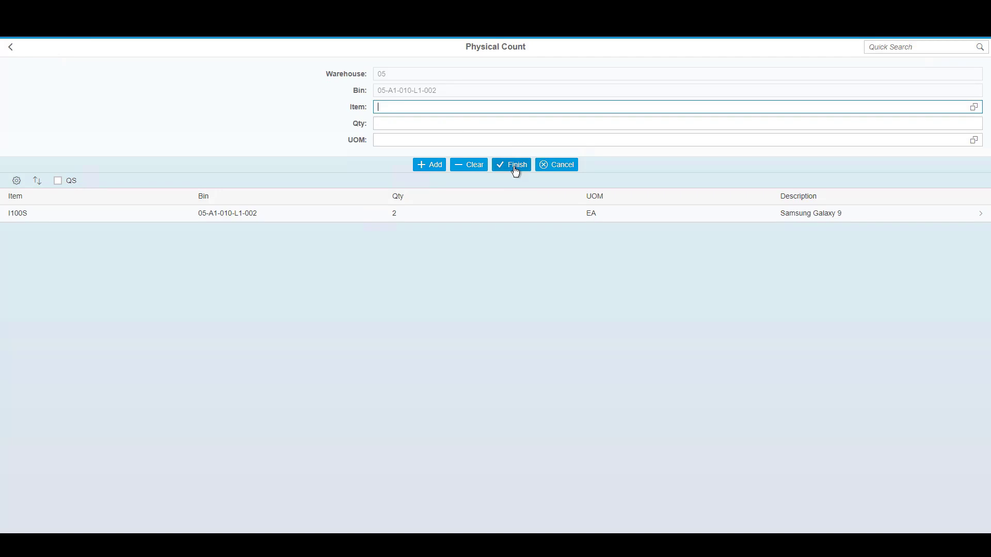
{"action": "left_click", "coordinate": [515, 170]}
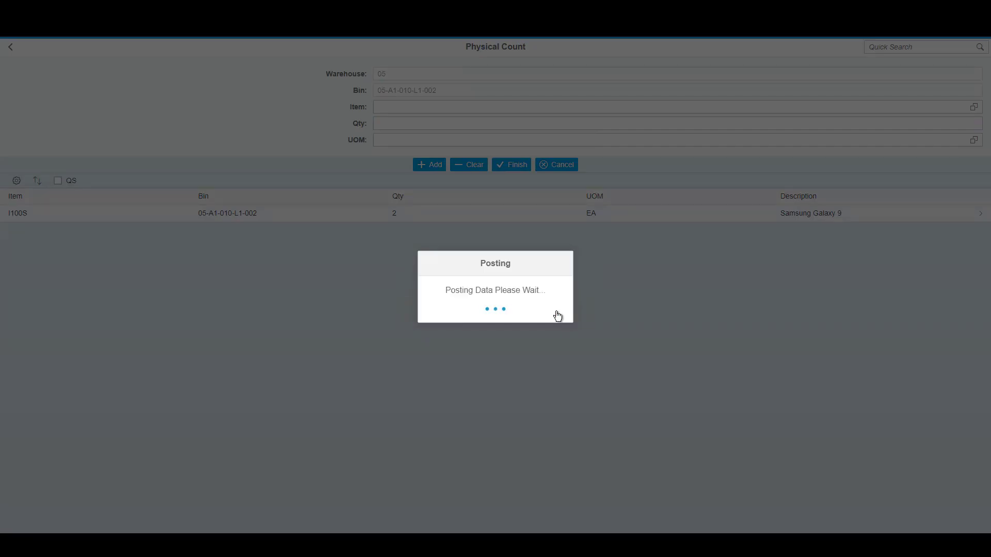
{"action": "left_click", "coordinate": [565, 313]}
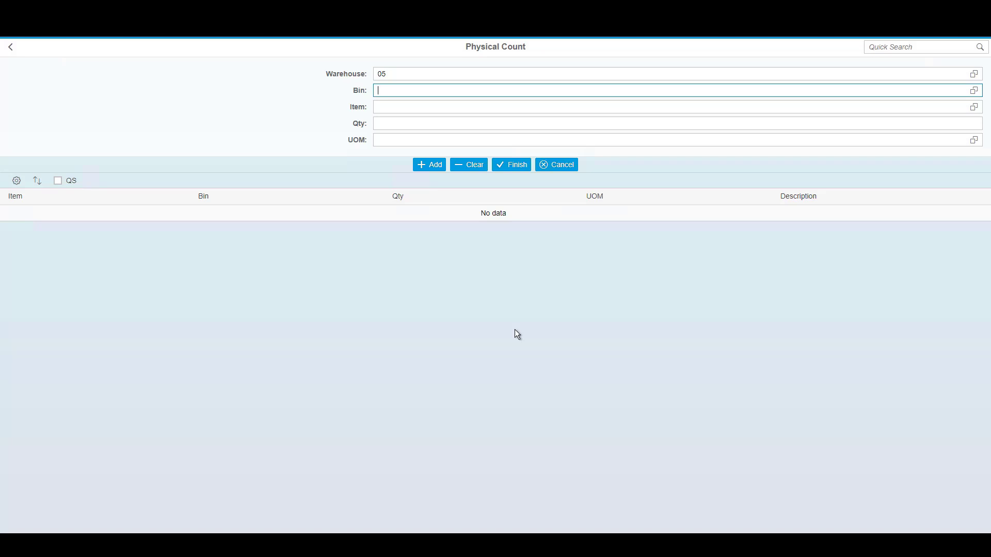
Start a new physical count for bin 05-A1-010-L1-001 and finish it without adding items
{"action": "type", "text": "05-A1-010-L1-001"}
{"action": "key", "text": "Return"}
{"action": "left_click", "coordinate": [506, 168]}
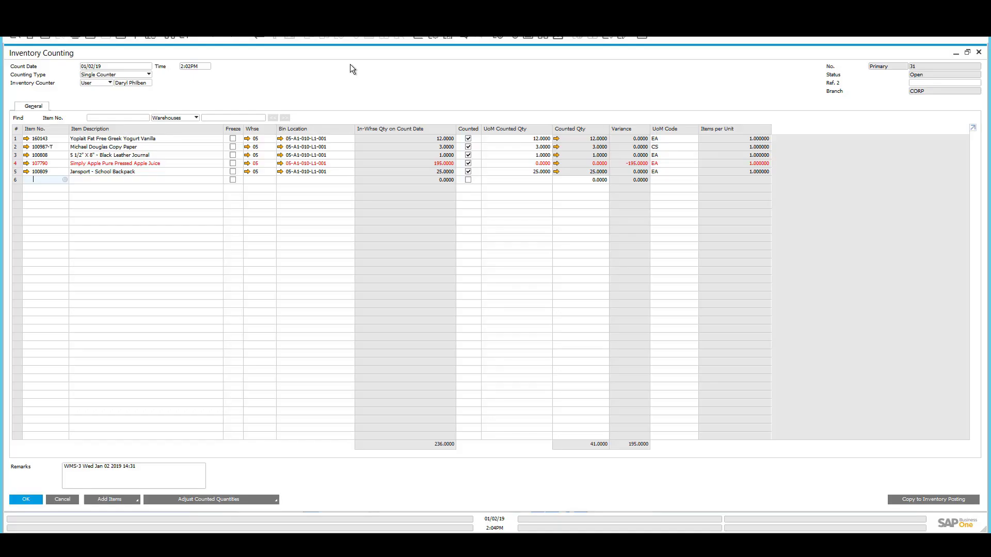